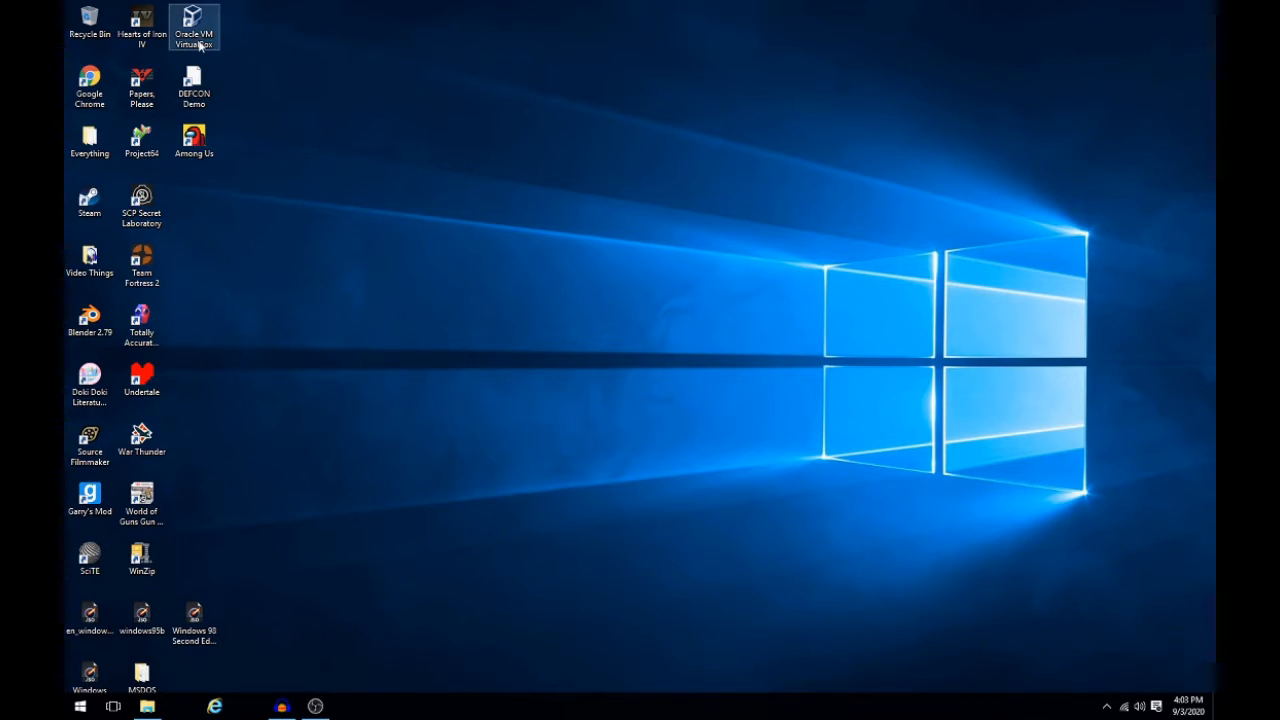
# Step: Open VirtualBox and create a Windows 95 machine named Windows 95 Tutorial with 320 MB memory and a 2.00 GB dynamically allocated VDI disk
pyautogui.doubleClick(196, 36)
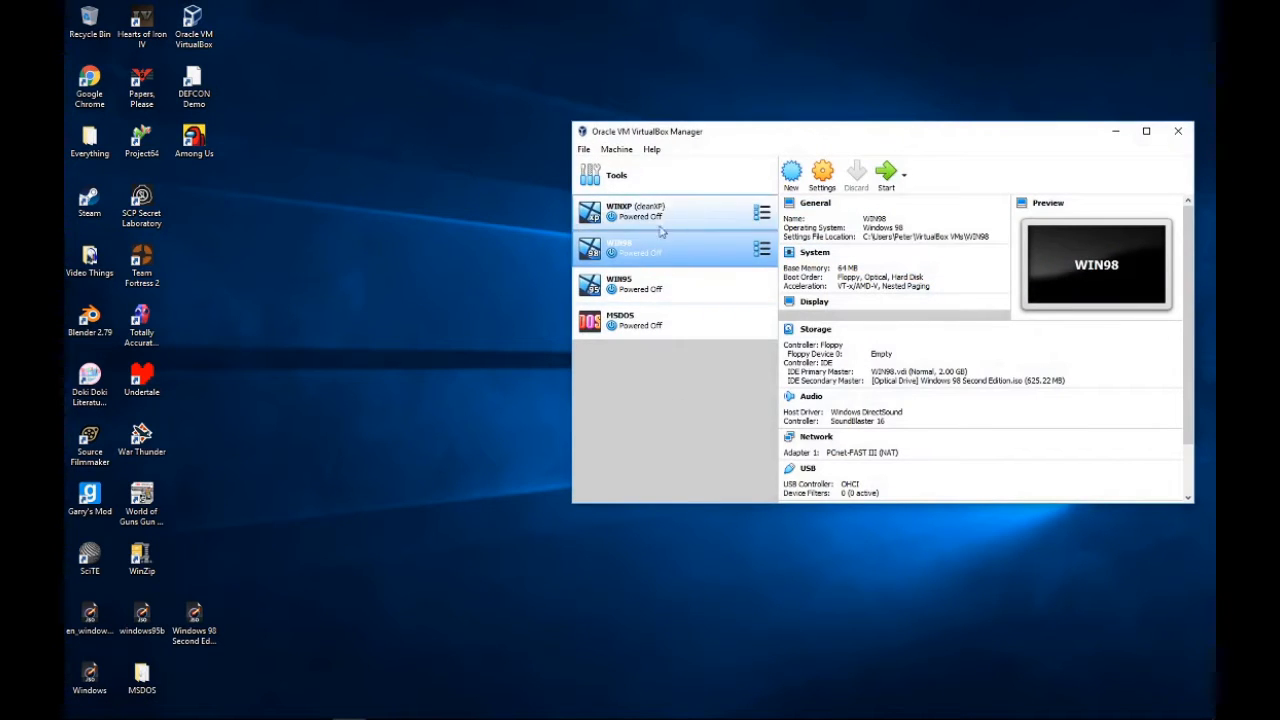
pyautogui.click(791, 173)
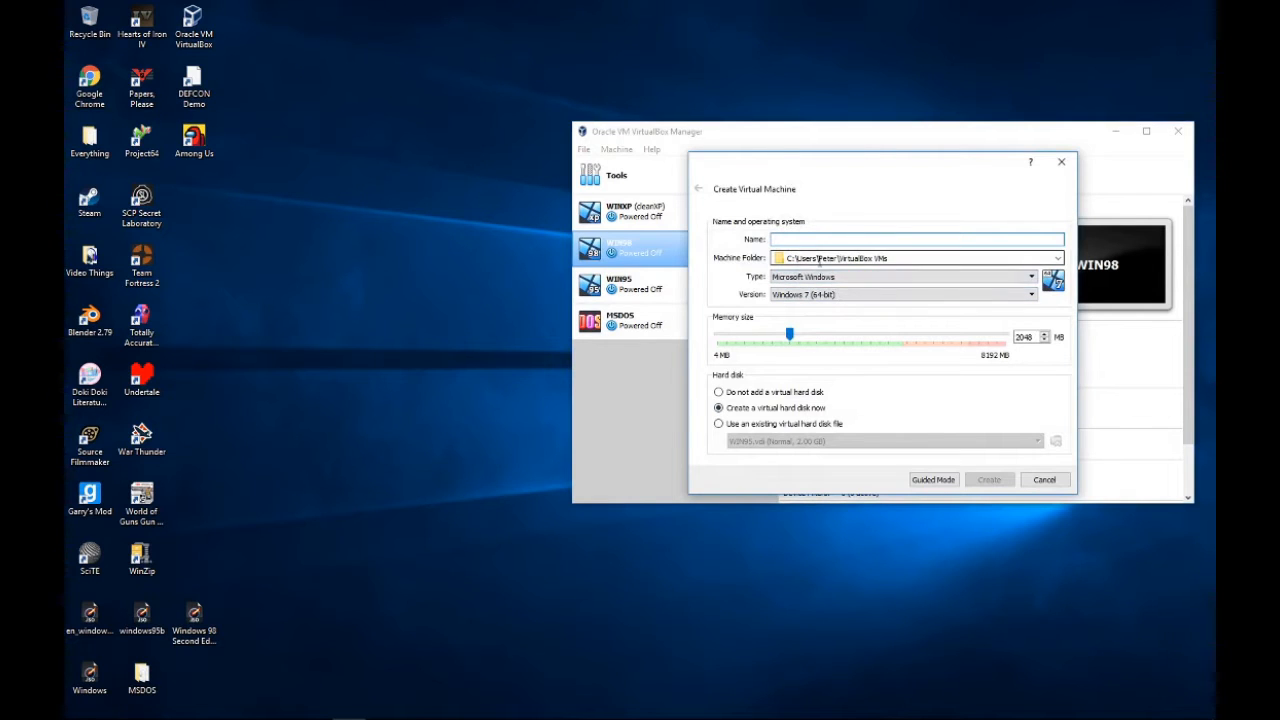
pyautogui.click(930, 481)
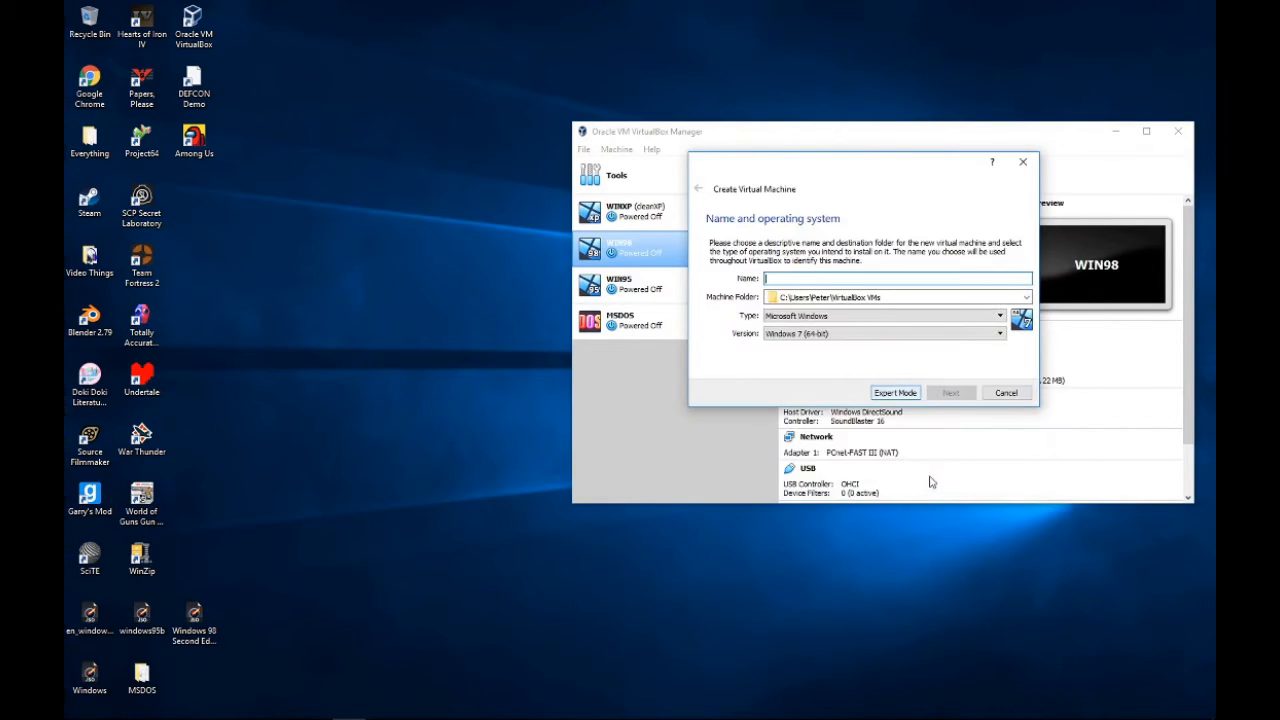
pyautogui.click(905, 396)
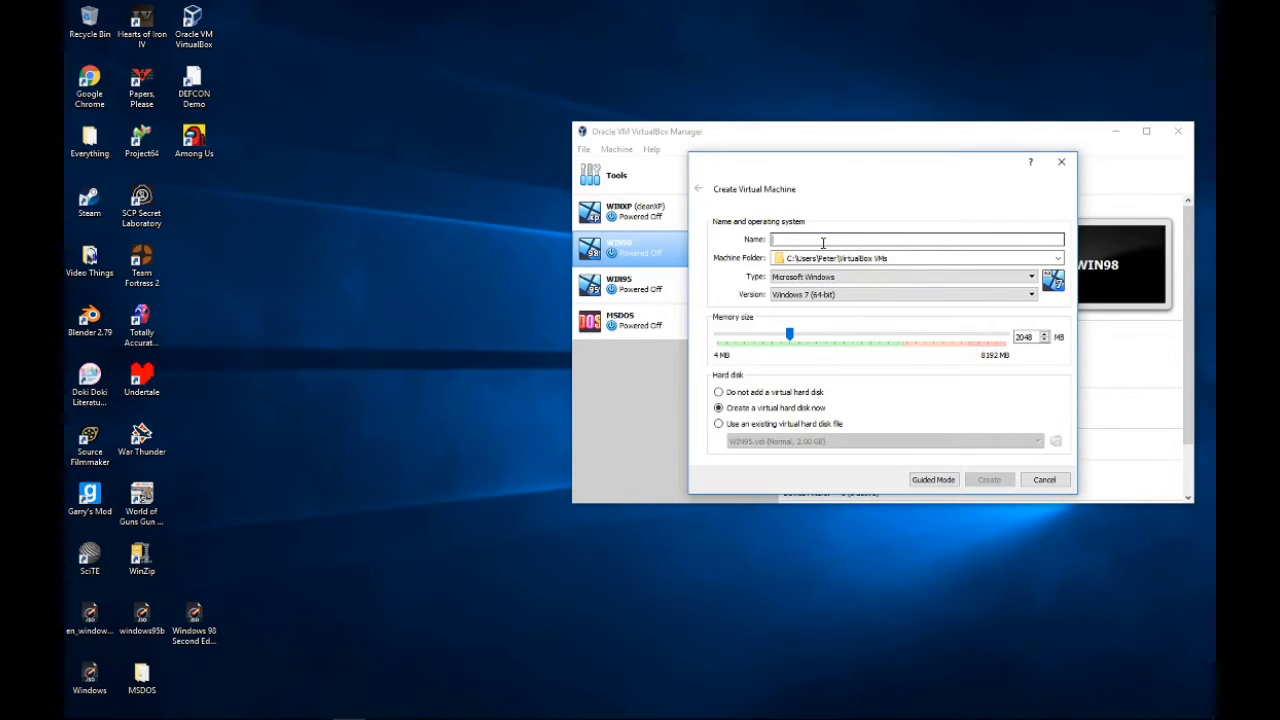
pyautogui.write('Windows 95 Tutorial')
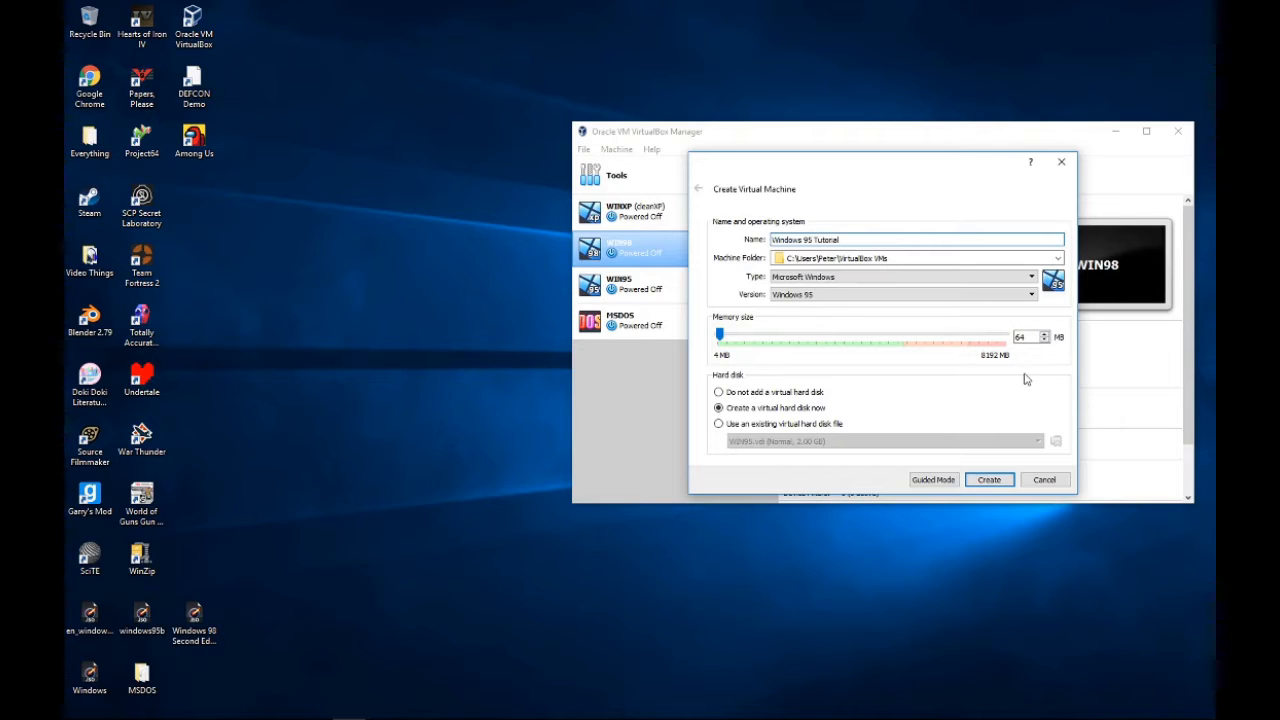
pyautogui.moveTo(719, 340); pyautogui.dragTo(729, 336)
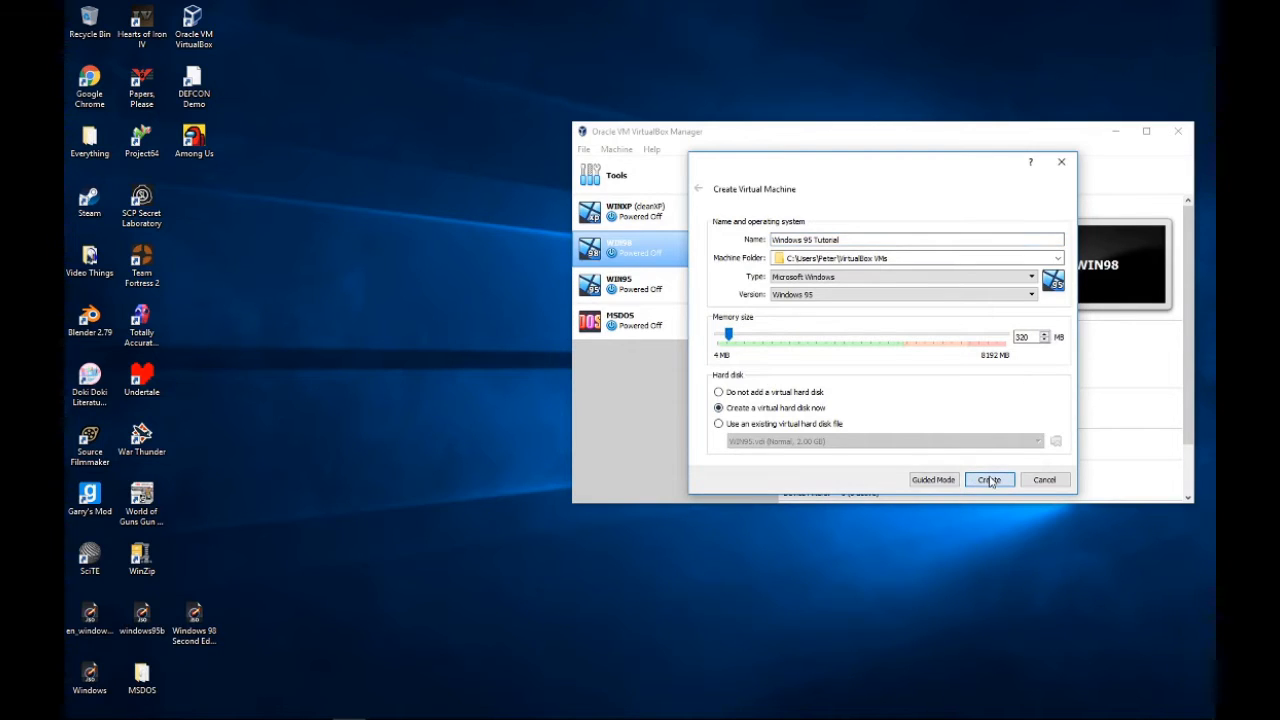
pyautogui.click(989, 481)
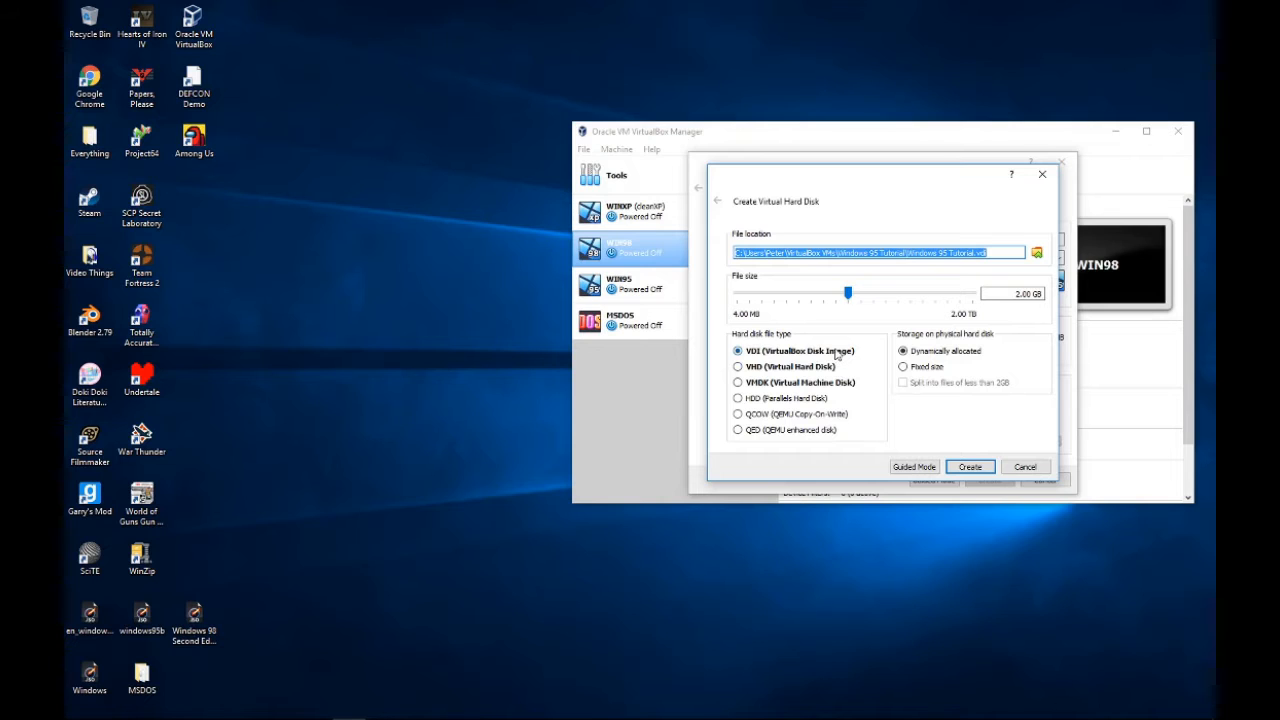
pyautogui.click(973, 467)
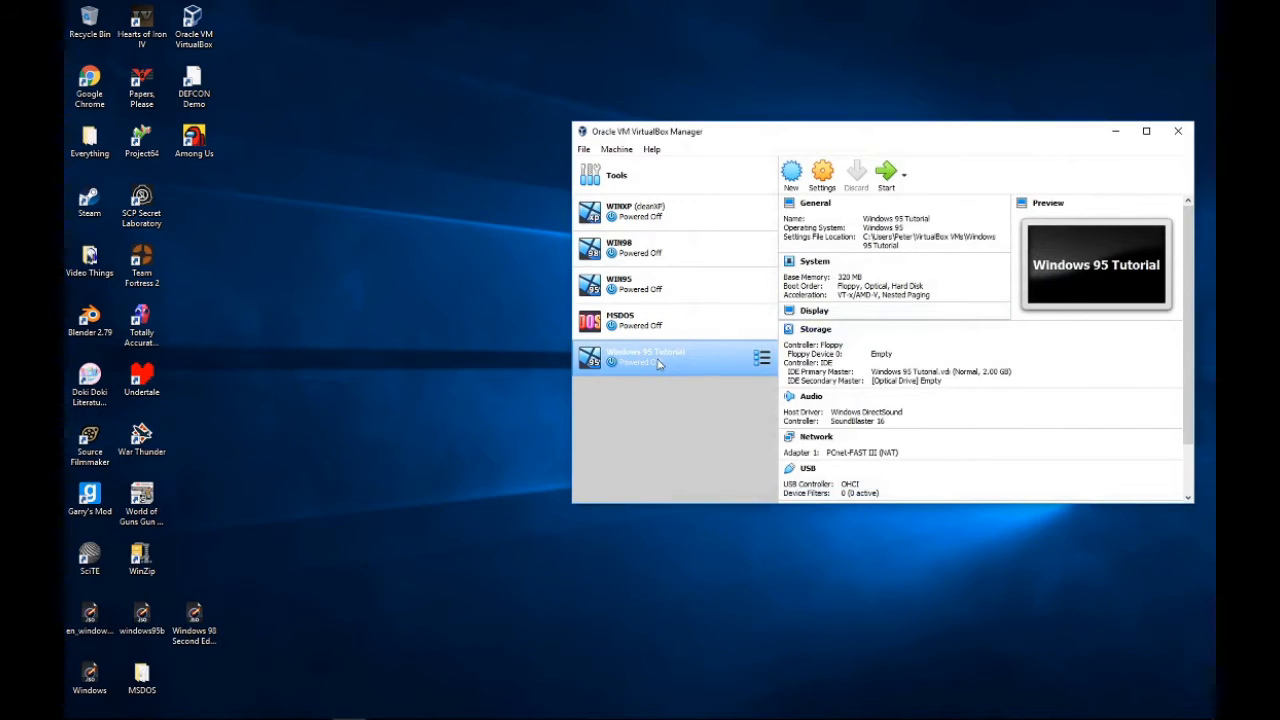
# Step: In the Windows 95 Tutorial machine's system settings, disable Nested Paging and VT-x/AMD-V hardware virtualization
pyautogui.click(823, 180)
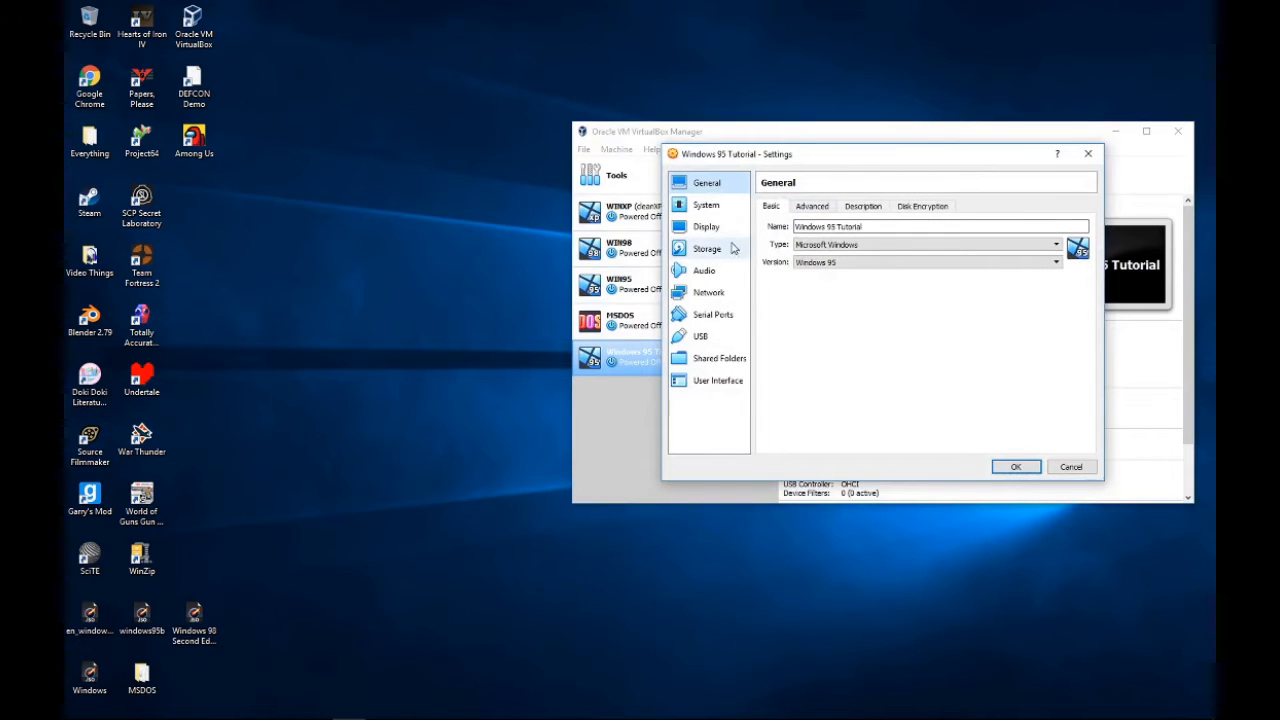
pyautogui.click(700, 205)
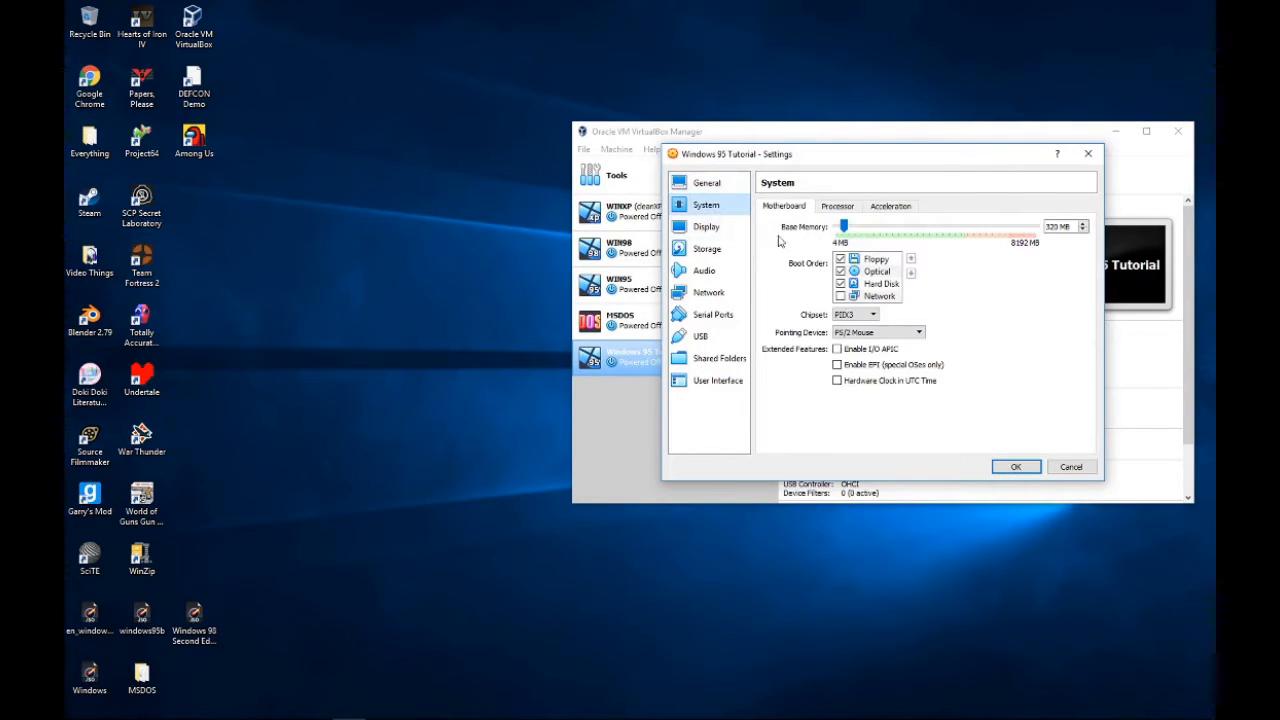
pyautogui.click(886, 206)
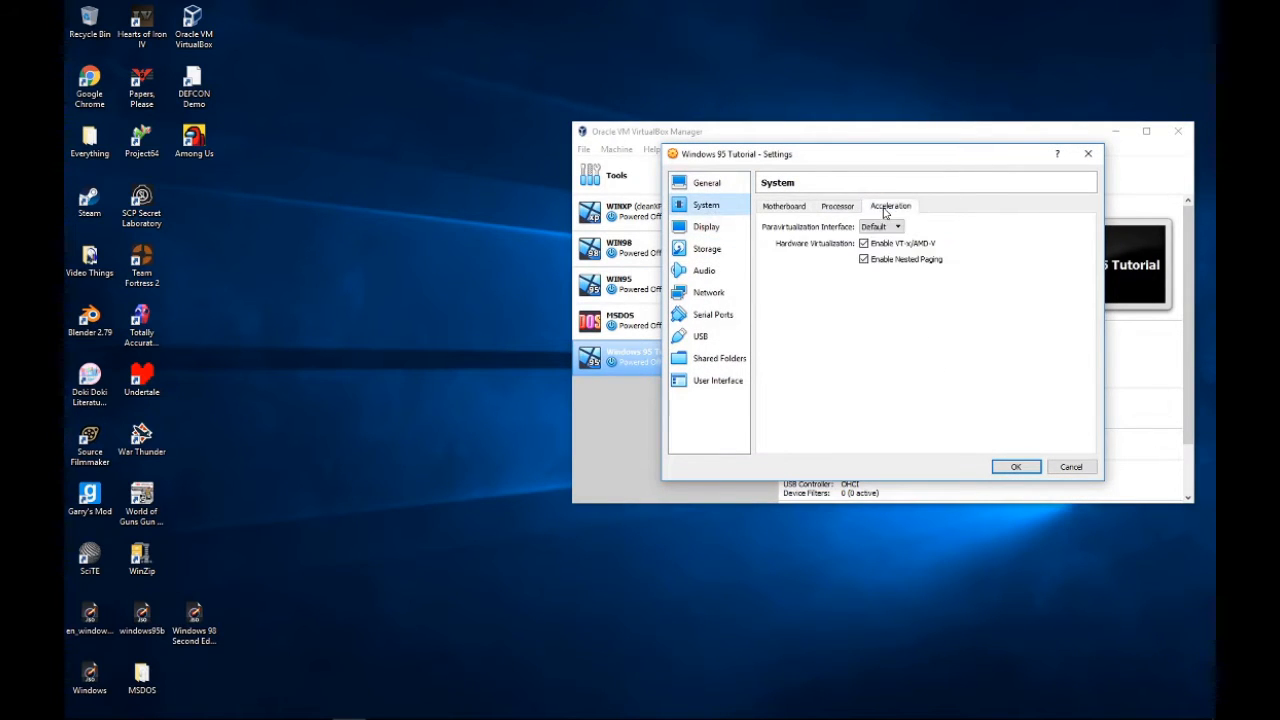
pyautogui.click(864, 260)
pyautogui.click(863, 246)
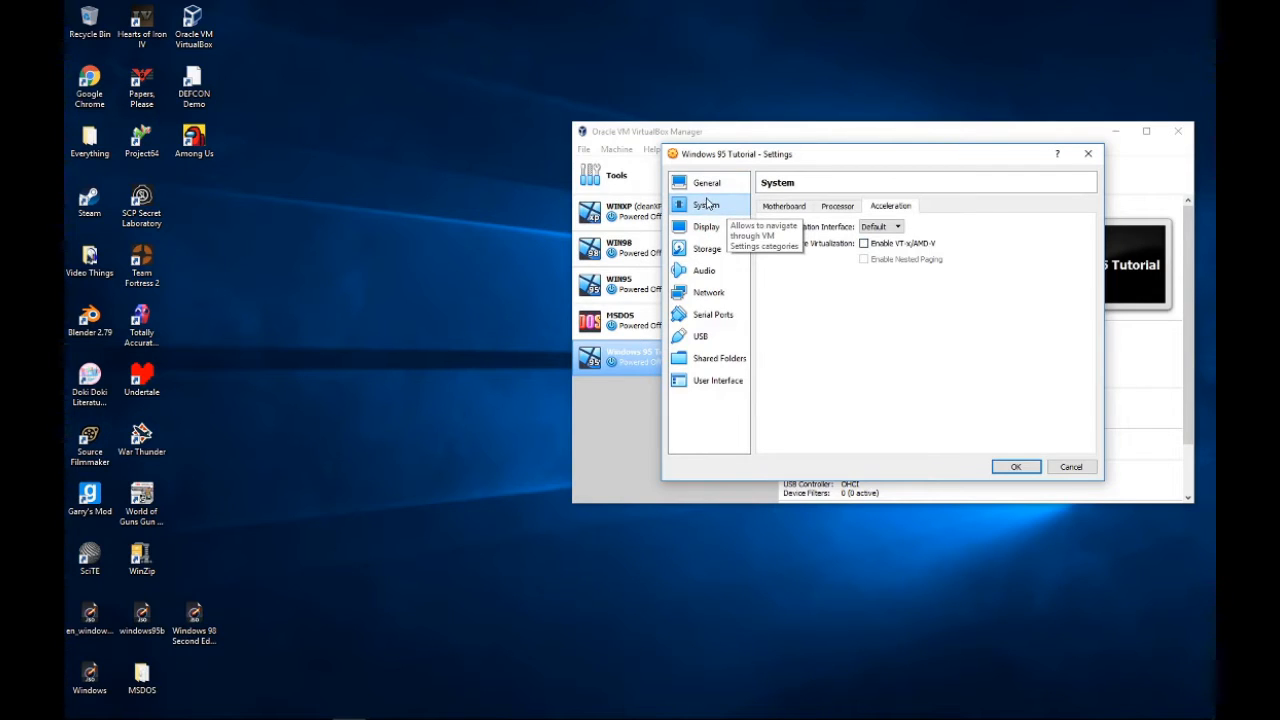
pyautogui.click(850, 208)
# Step: Attach the Disk 1 - Setup - 1.44mb image from the desktop's MSDOS folder to the machine's floppy drive and save the settings
pyautogui.click(709, 256)
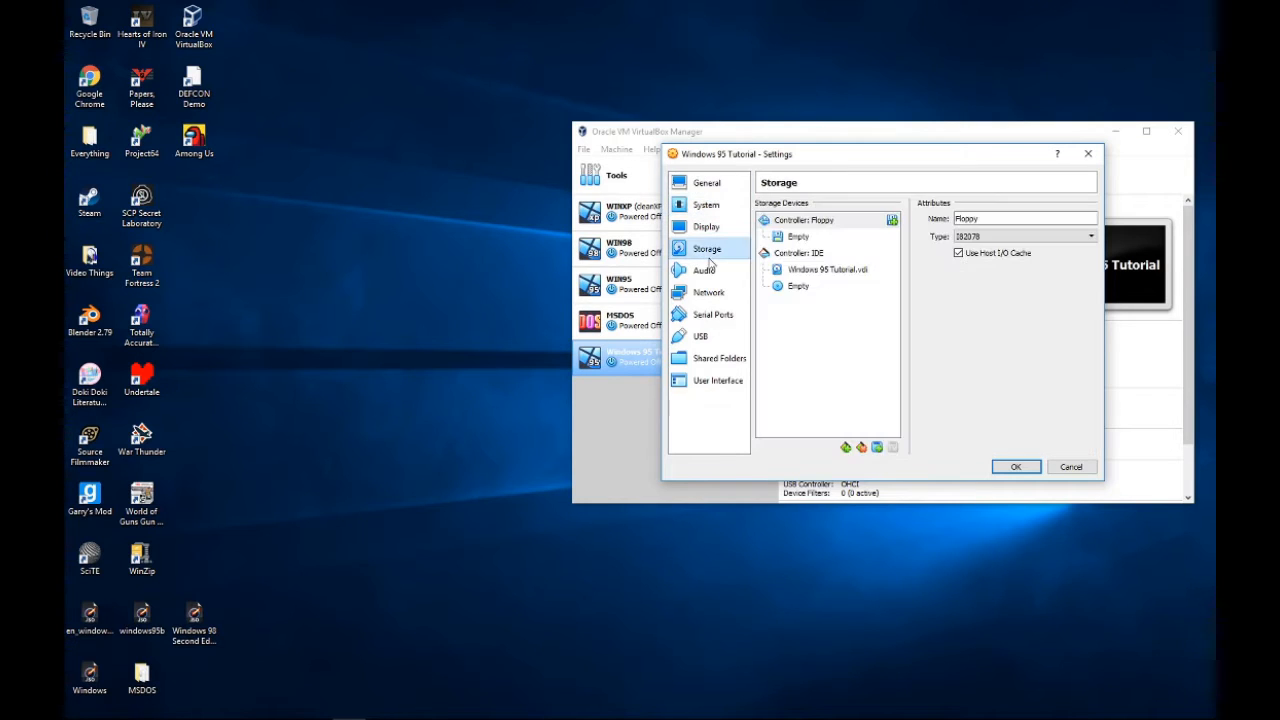
pyautogui.click(803, 240)
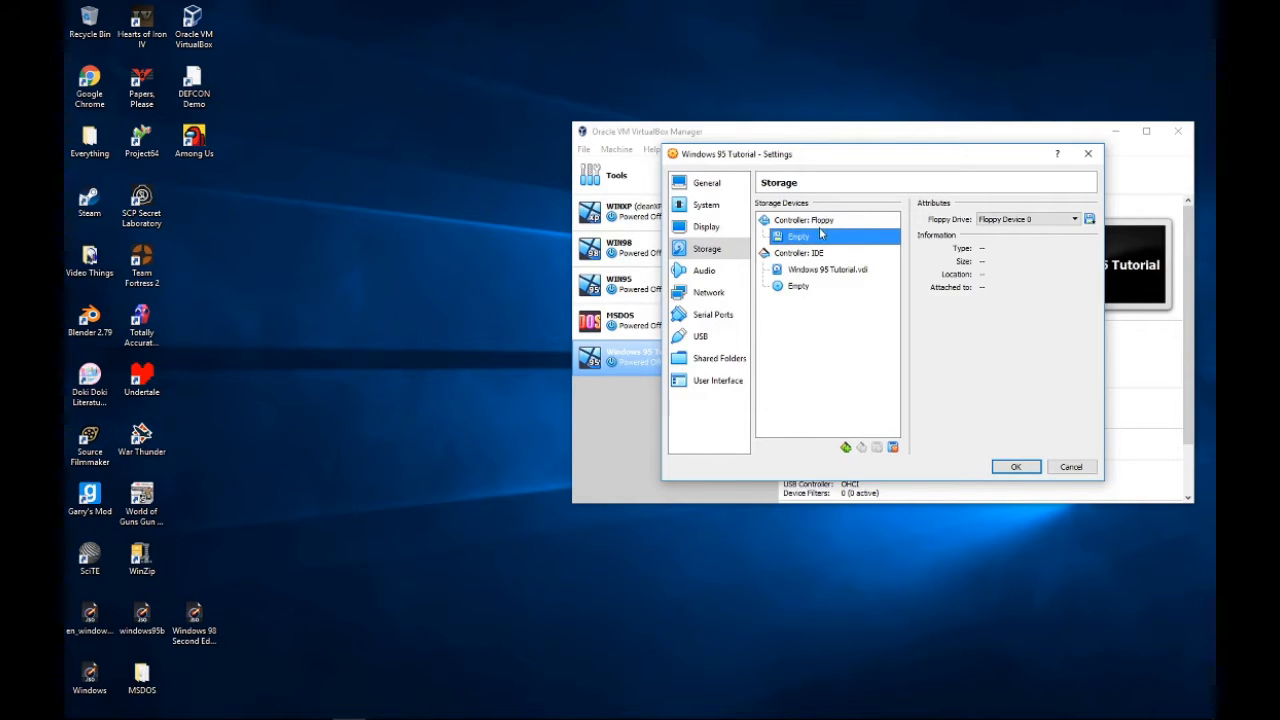
pyautogui.click(1090, 220)
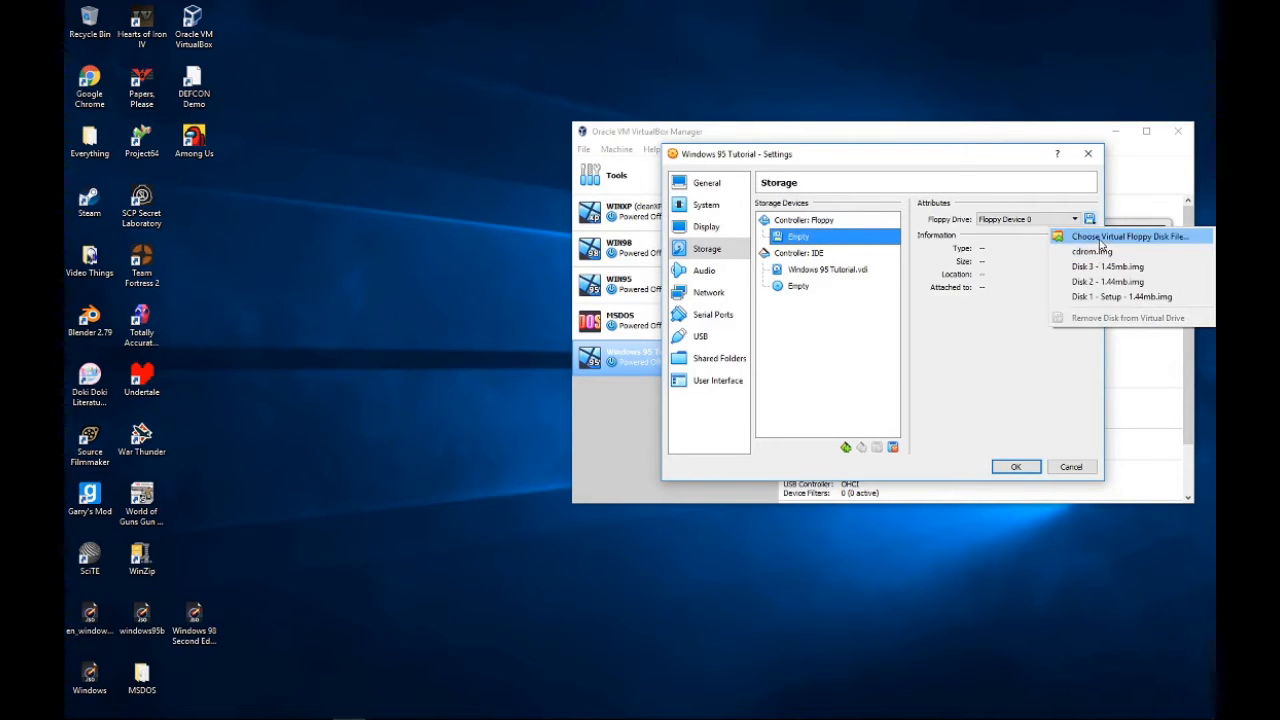
pyautogui.click(1100, 238)
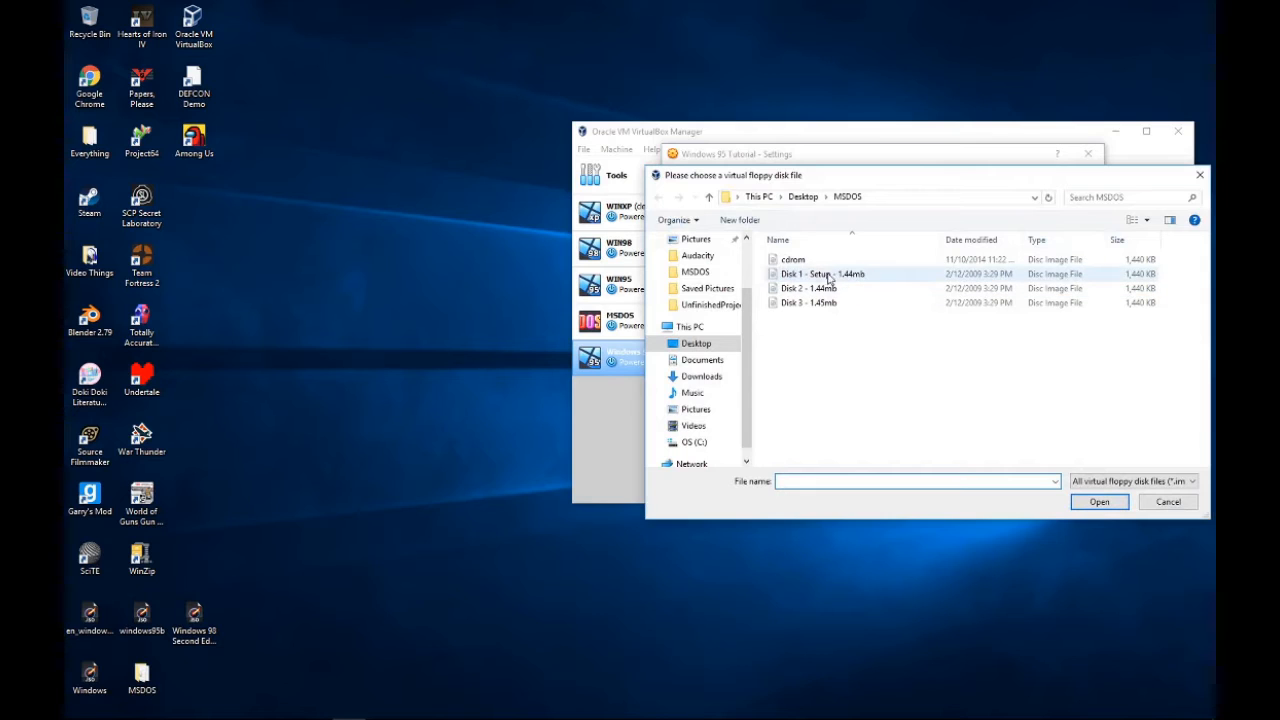
pyautogui.scroll(1, 725, 320)
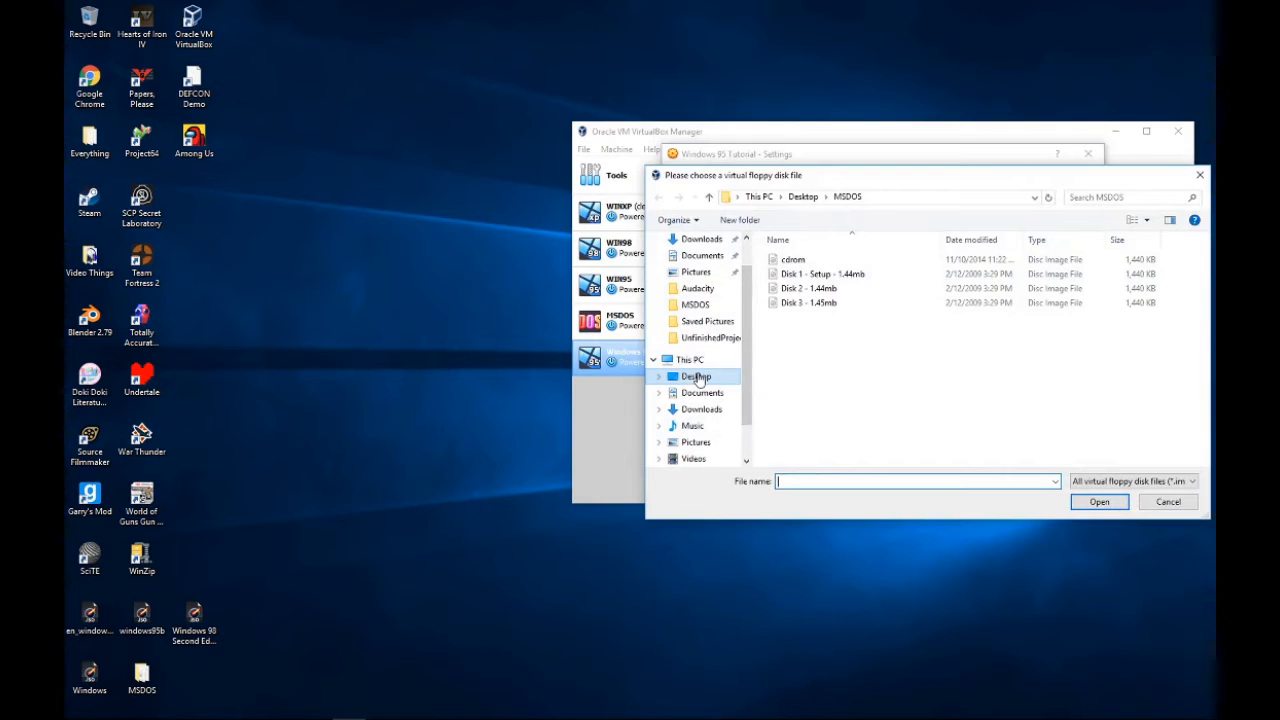
pyautogui.click(698, 378)
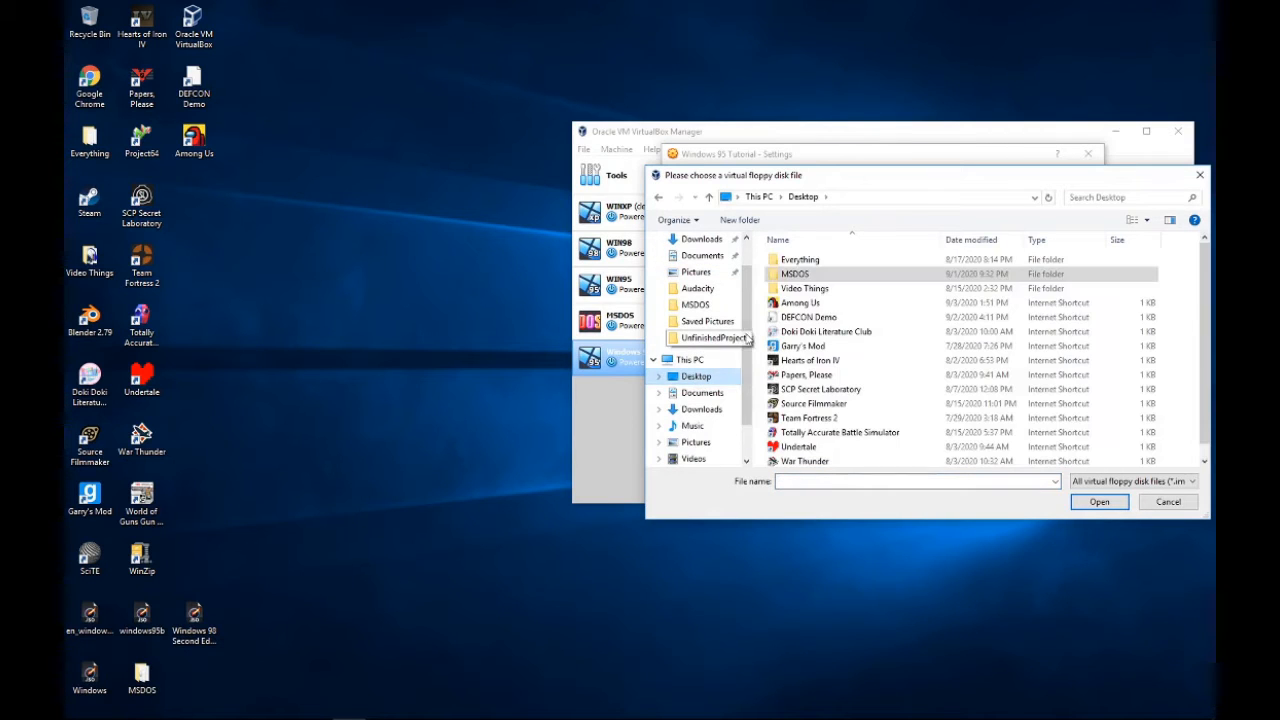
pyautogui.doubleClick(795, 270)
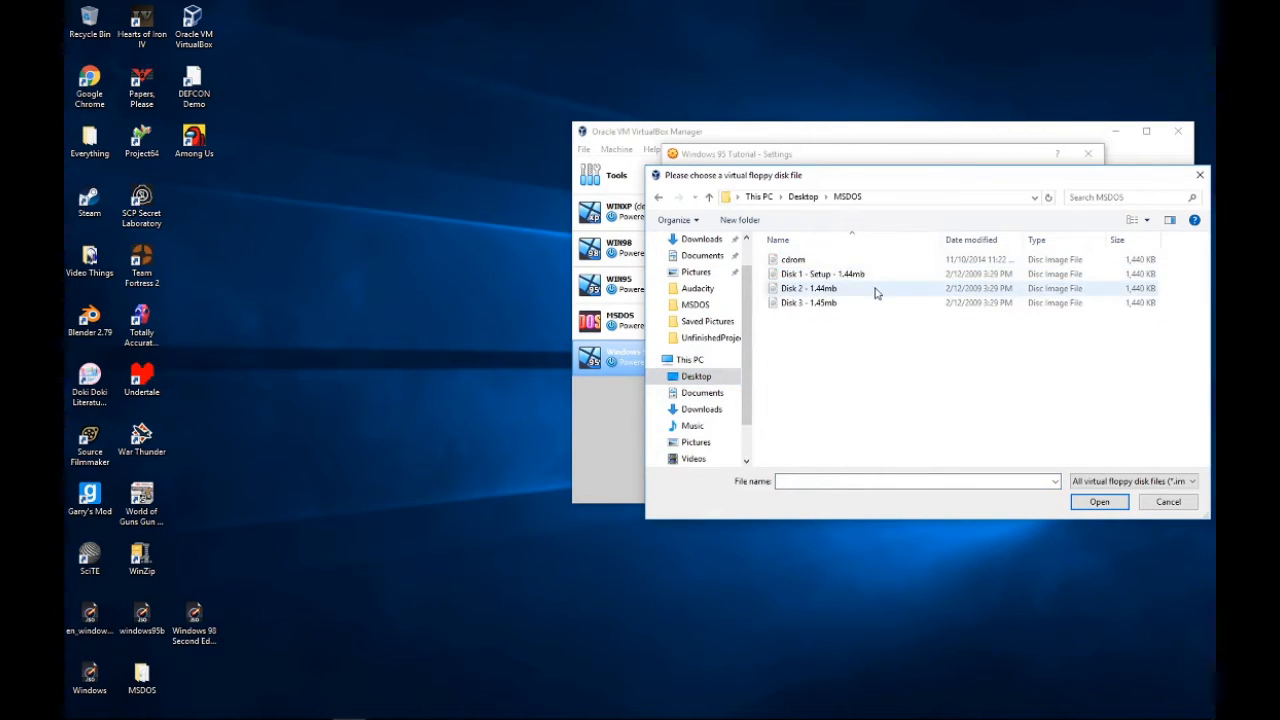
pyautogui.doubleClick(848, 276)
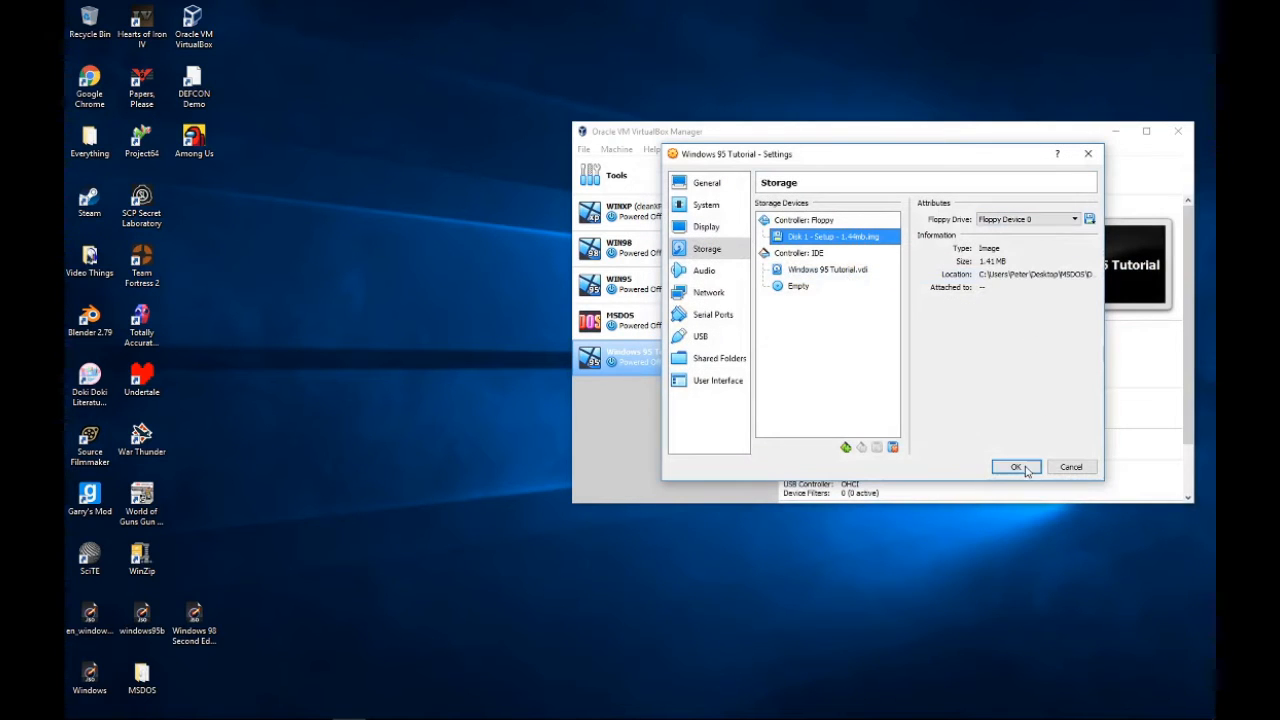
pyautogui.click(1025, 469)
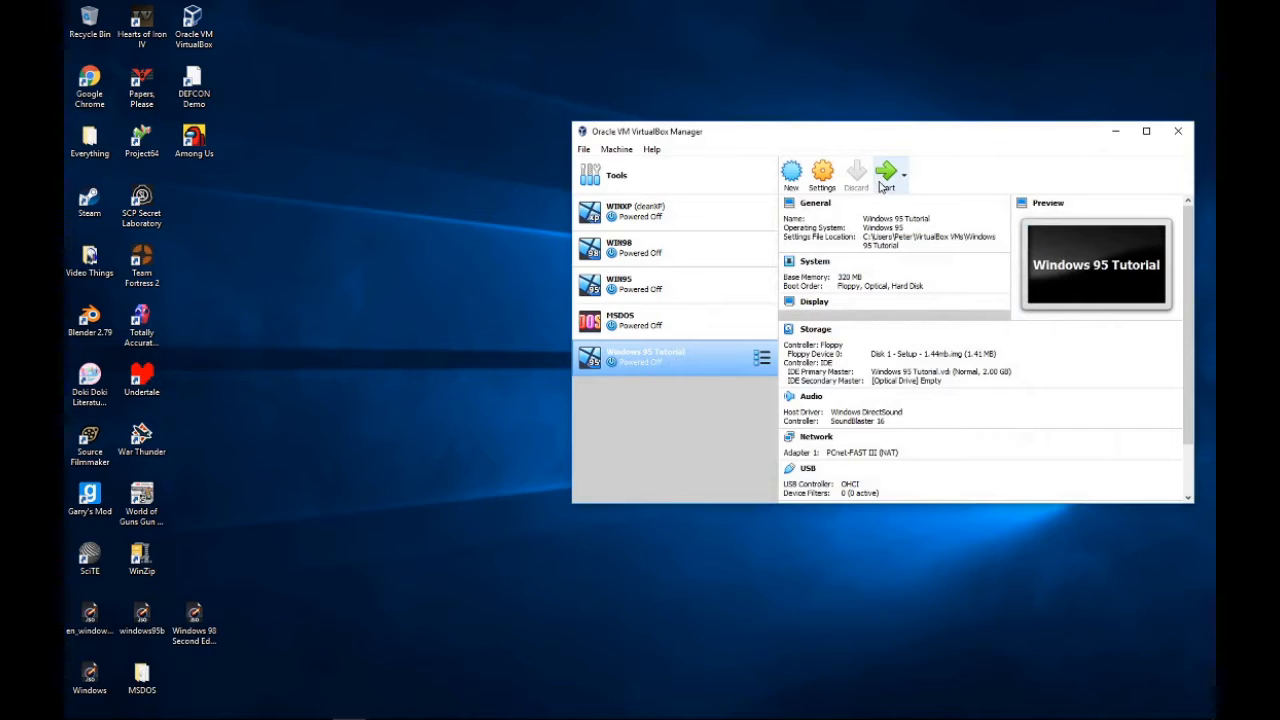
# Step: Start the virtual machine and run MS-DOS 6.22 Setup, accepting the default disk formatting, system settings and C:\DOS directory
pyautogui.click(881, 186)
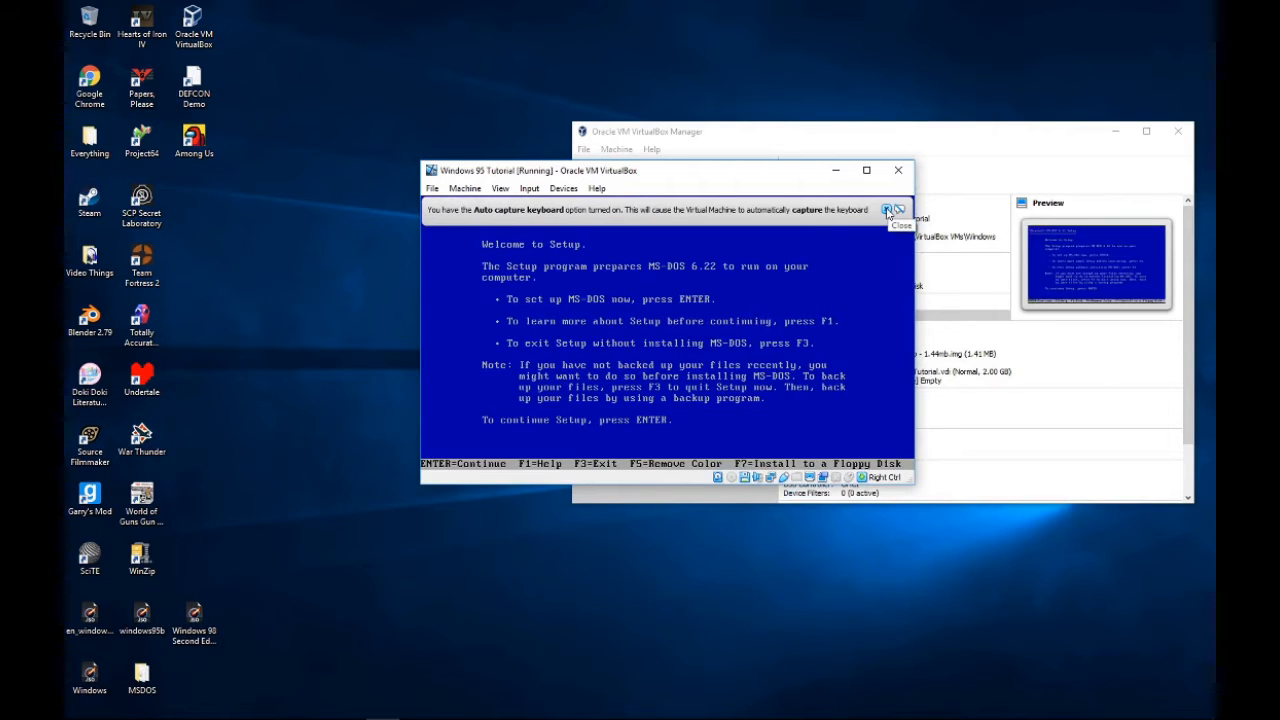
pyautogui.click(886, 210)
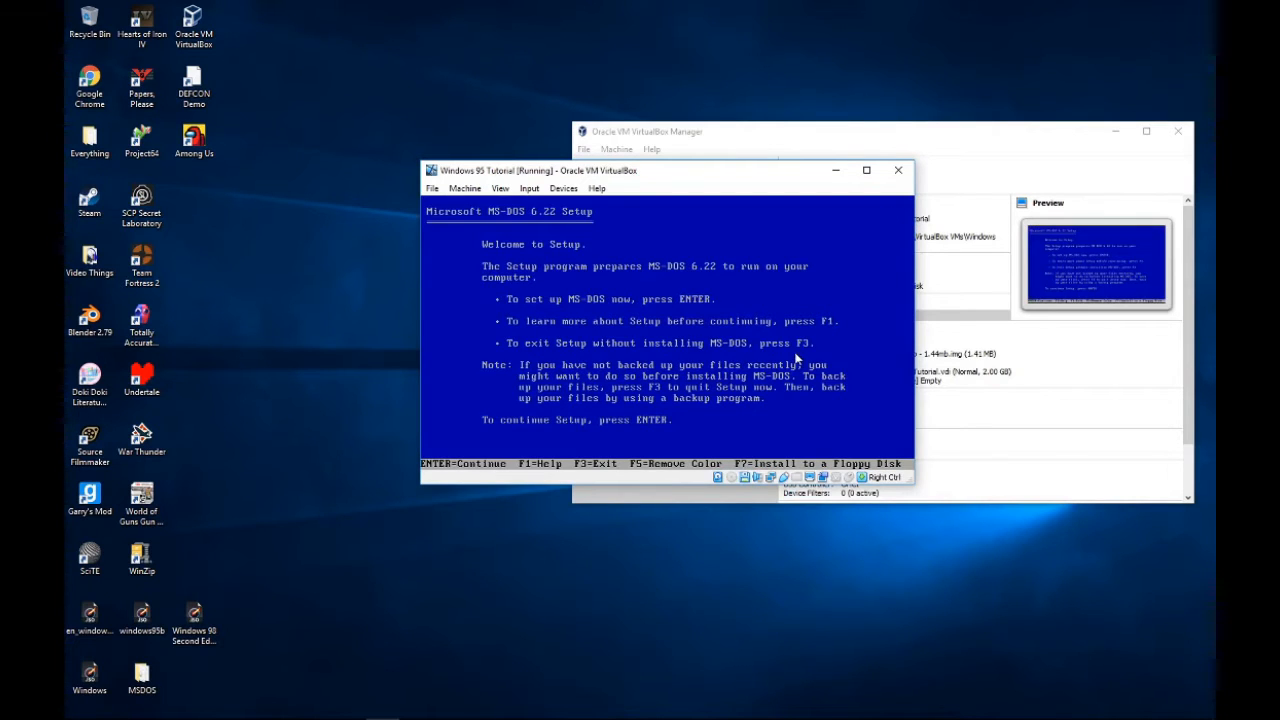
pyautogui.press('Return')
pyautogui.press('Return')
pyautogui.press('Return')
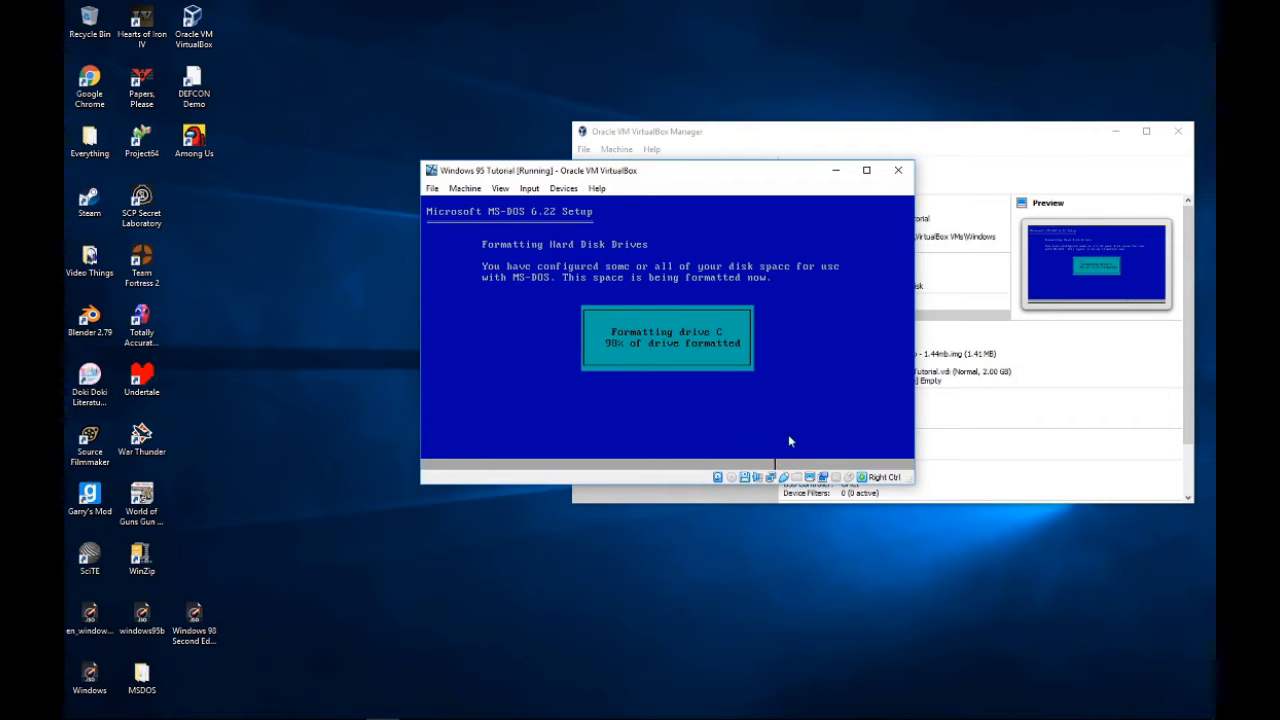
pyautogui.press('Return')
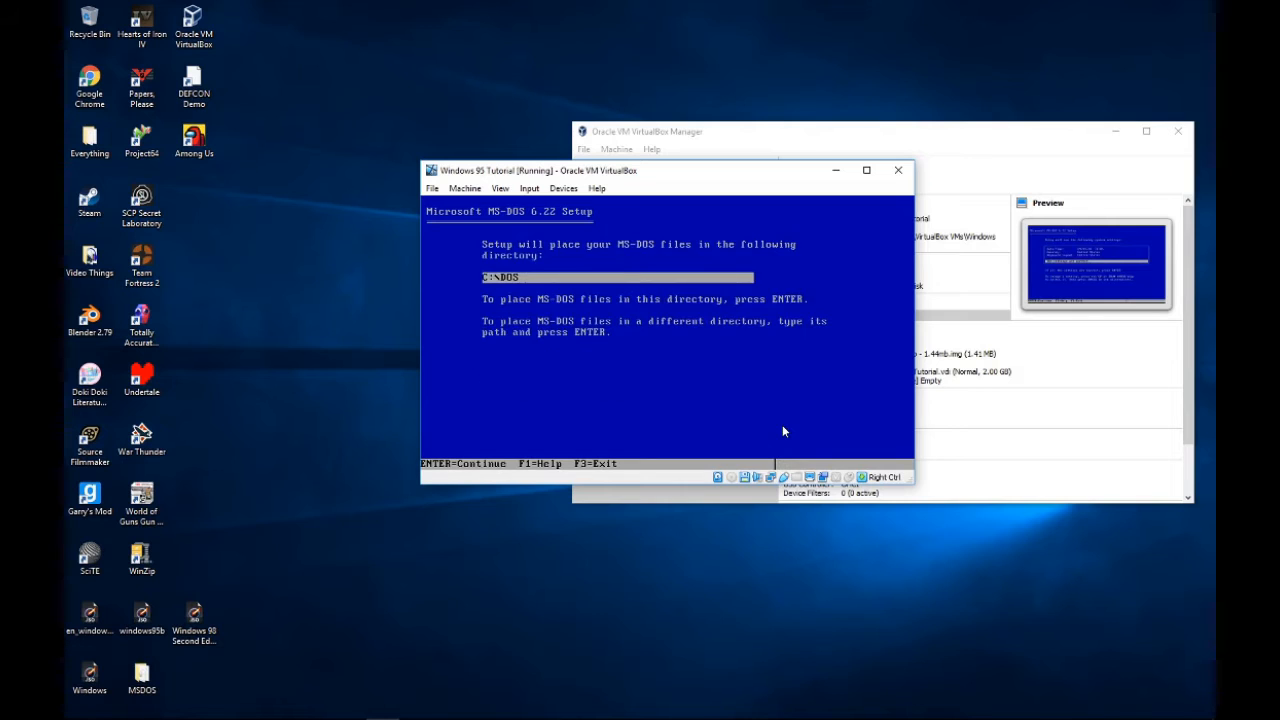
pyautogui.press('Return')
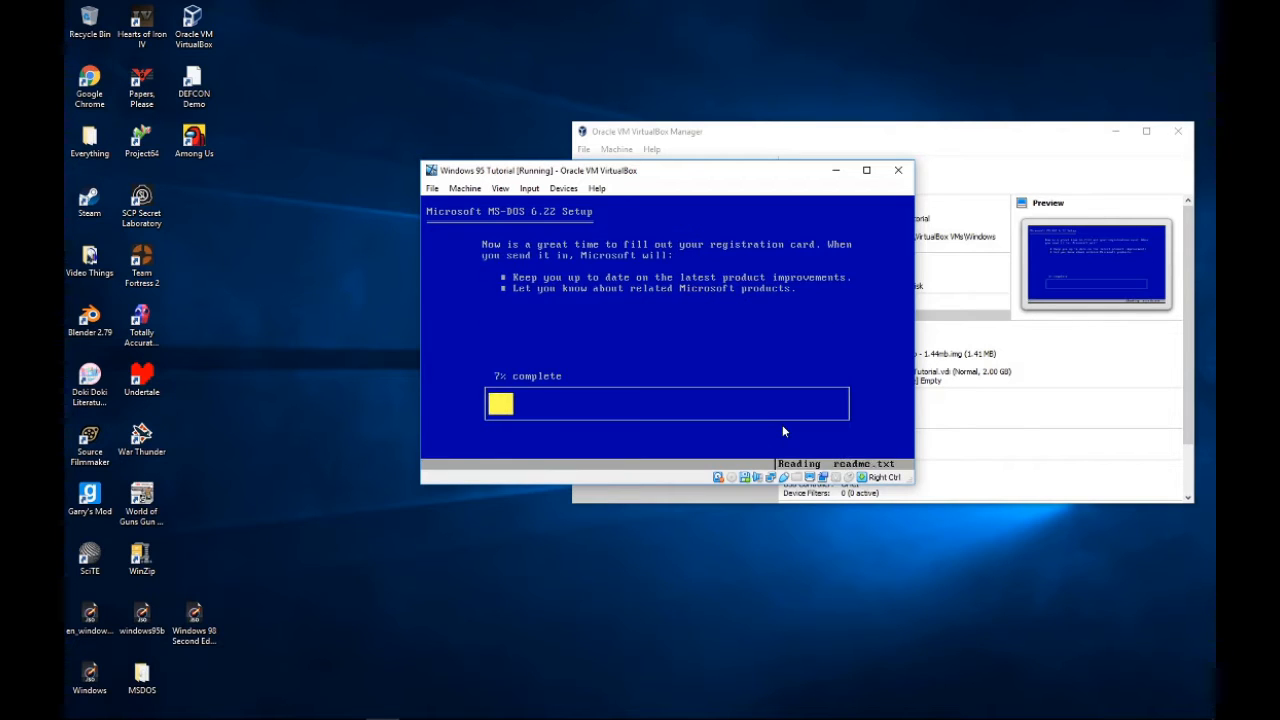
# Step: Supply the Disk 2 - 1.44mb and Disk 3 - 1.45mb floppy images as MS-DOS Setup requests them, continuing the installation after each
pyautogui.rightClick(751, 477)
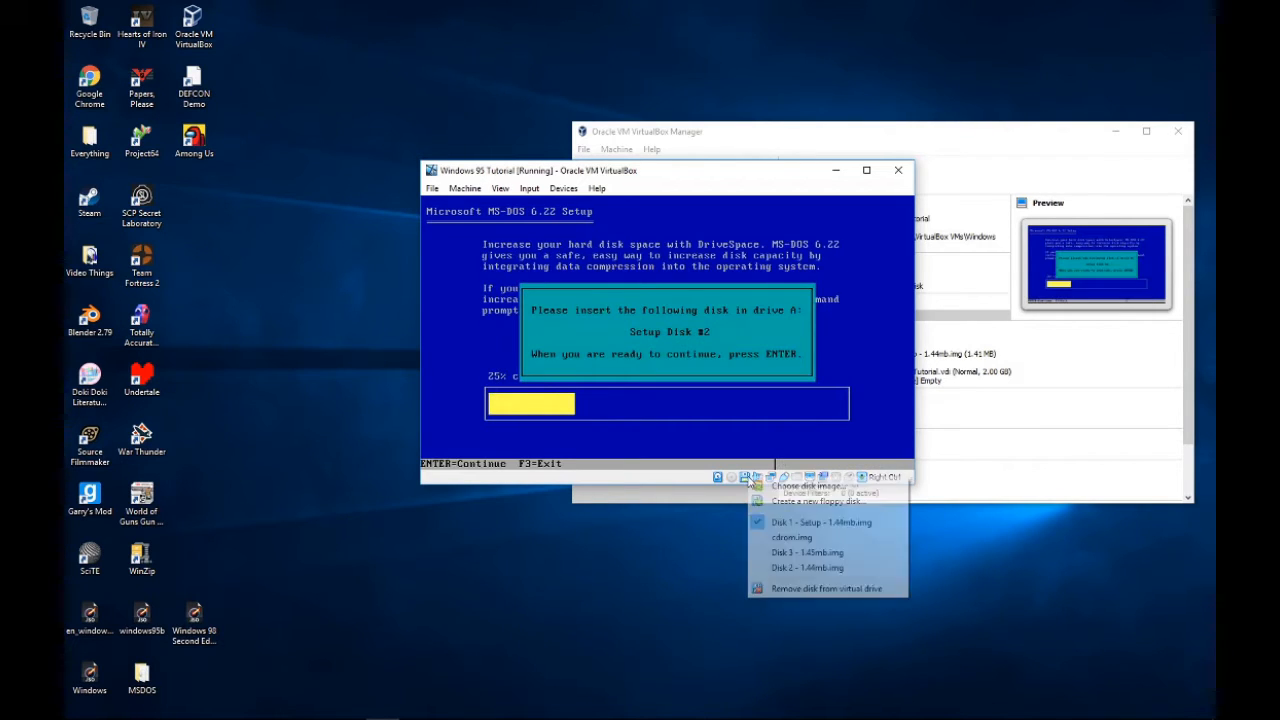
pyautogui.click(800, 567)
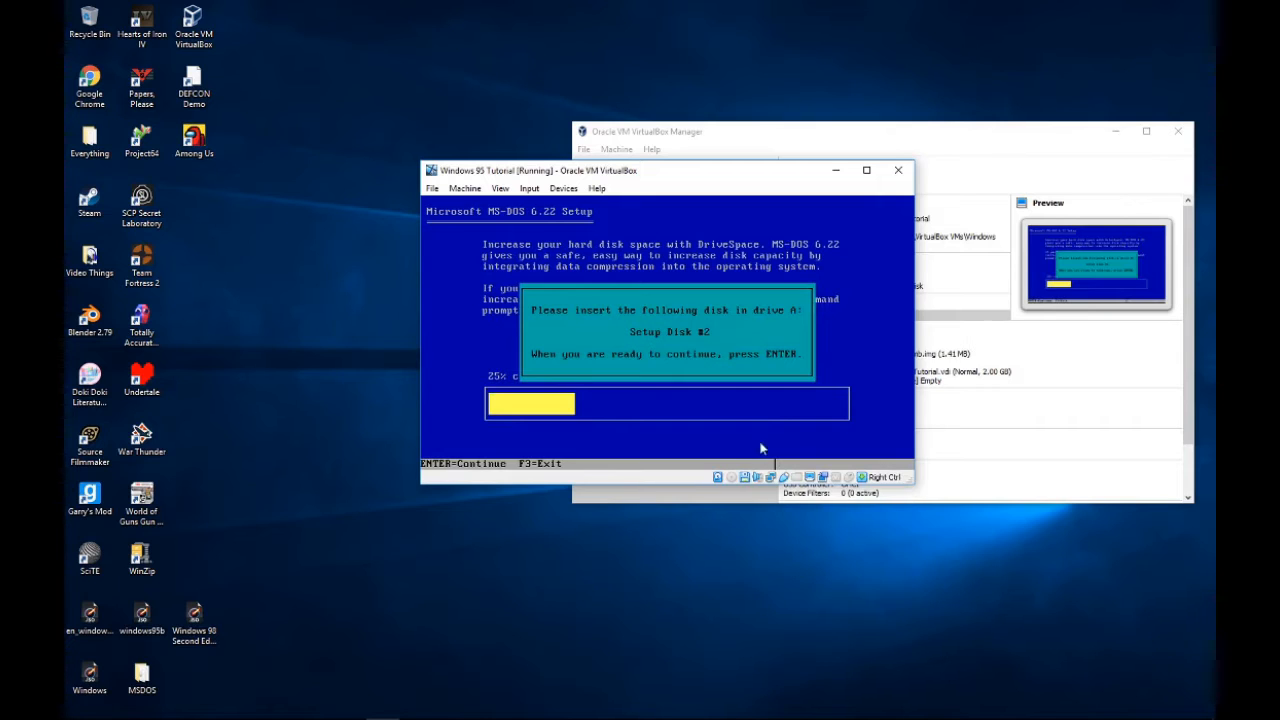
pyautogui.press('Return')
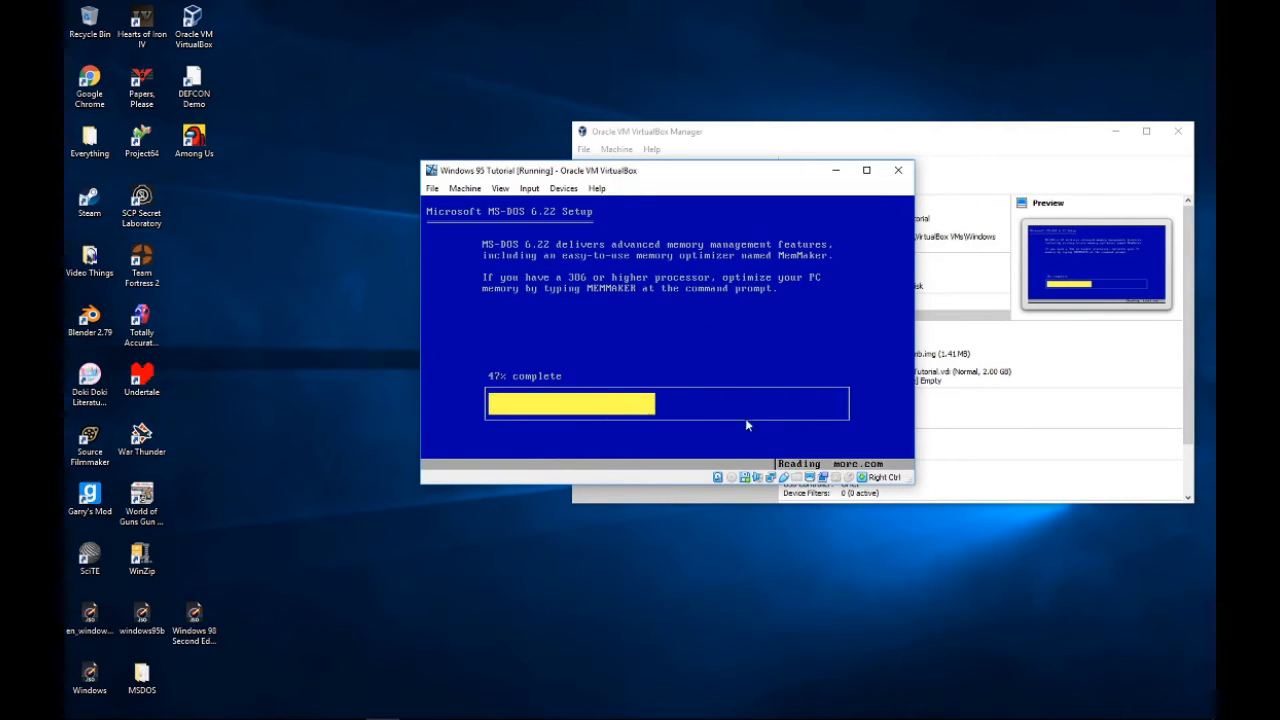
pyautogui.click(748, 478)
pyautogui.click(791, 567)
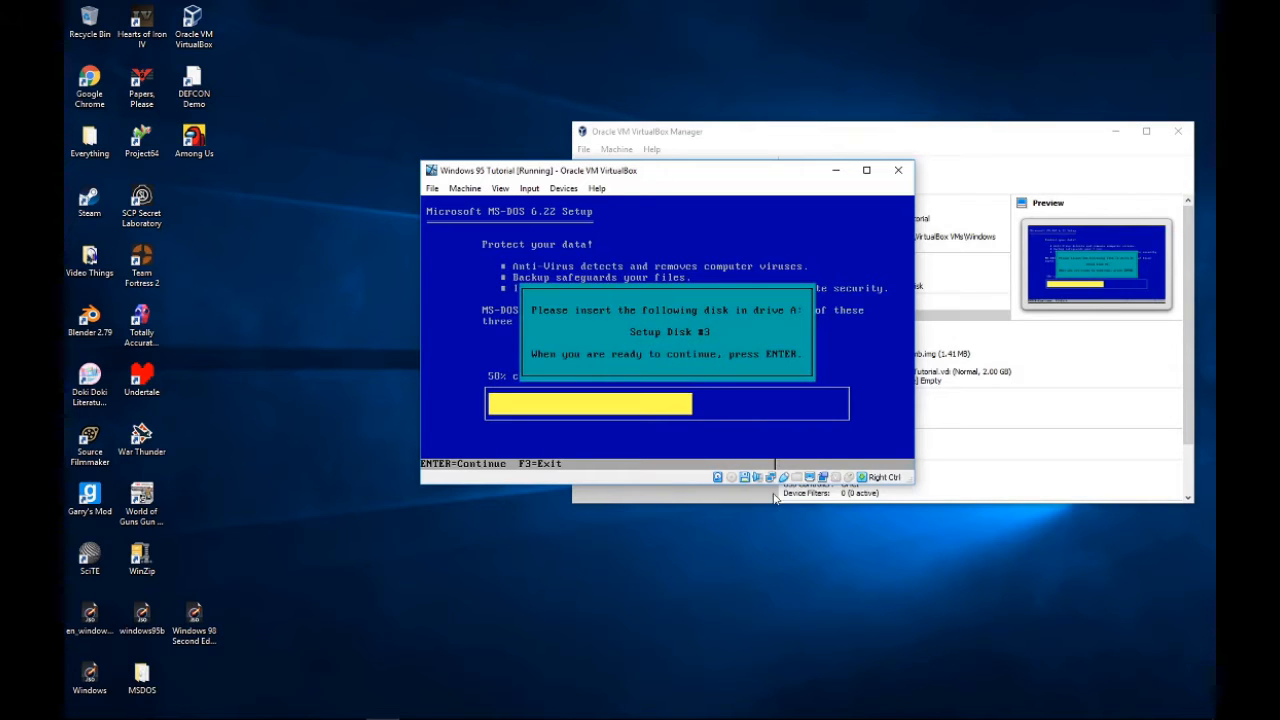
pyautogui.press('Return')
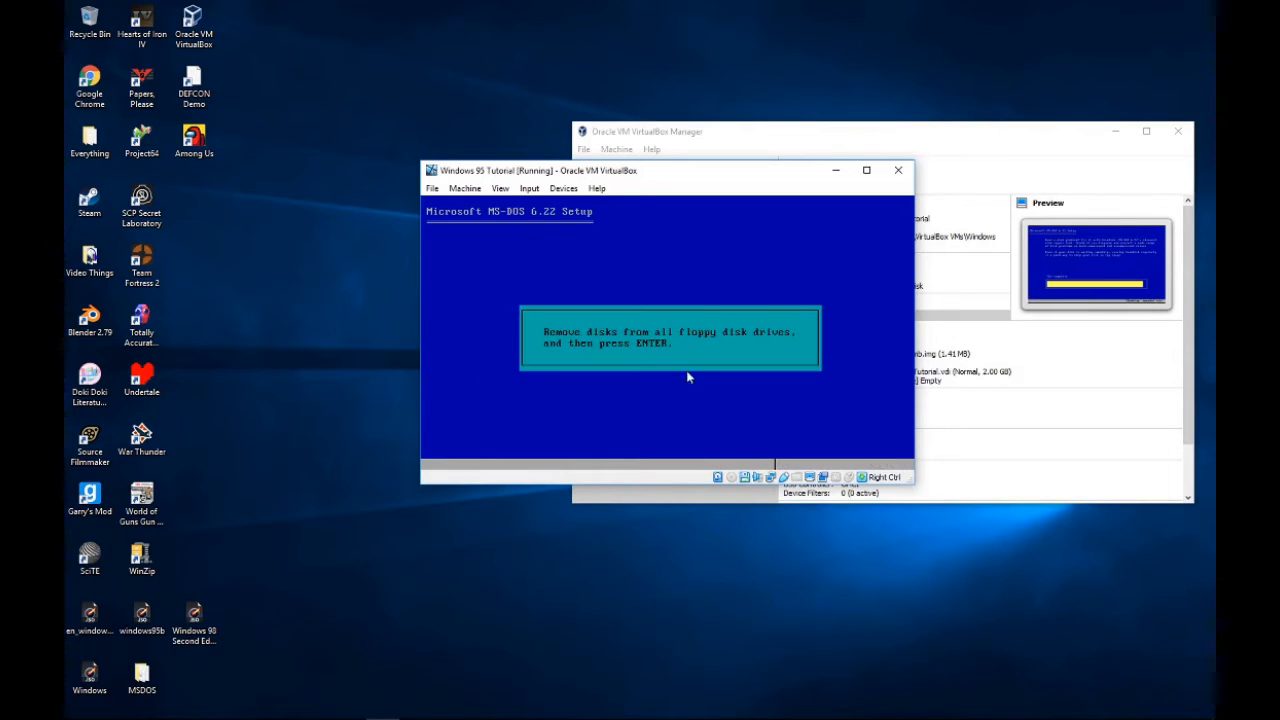
# Step: Remove the floppy disk from the virtual drive, finish MS-DOS Setup and restart the machine into MS-DOS
pyautogui.click(744, 477)
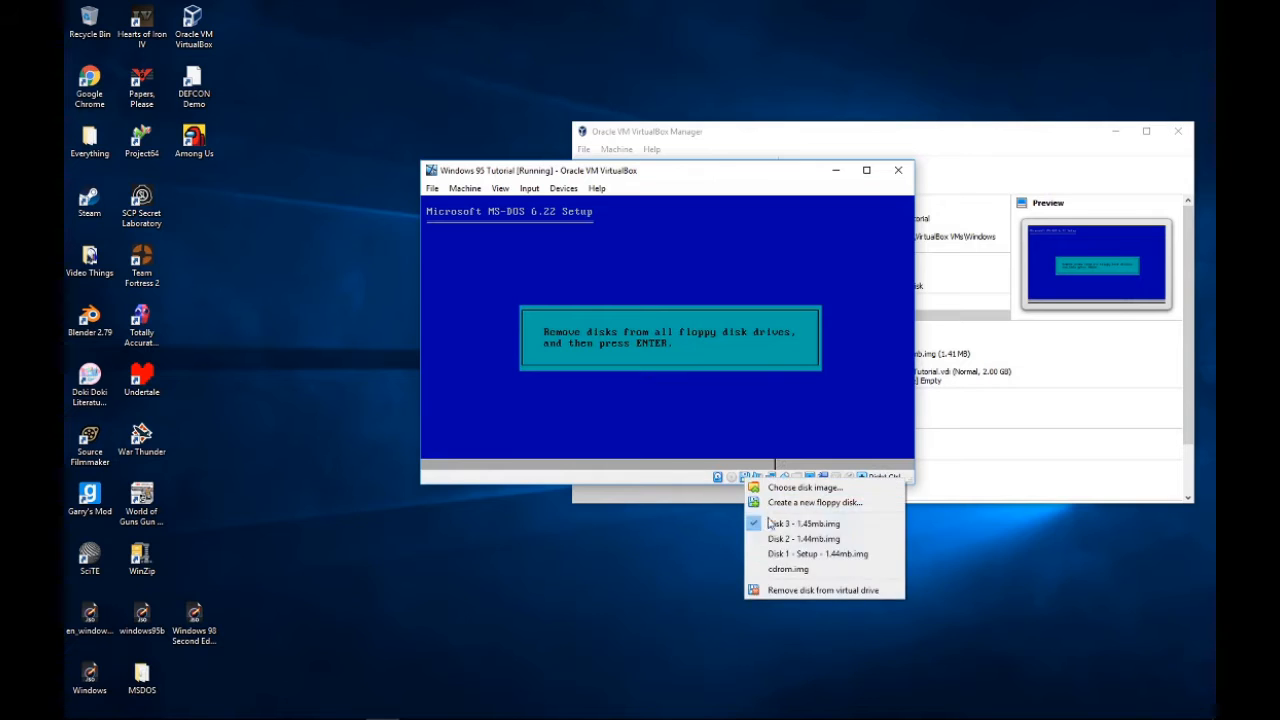
pyautogui.click(786, 569)
pyautogui.press('Return')
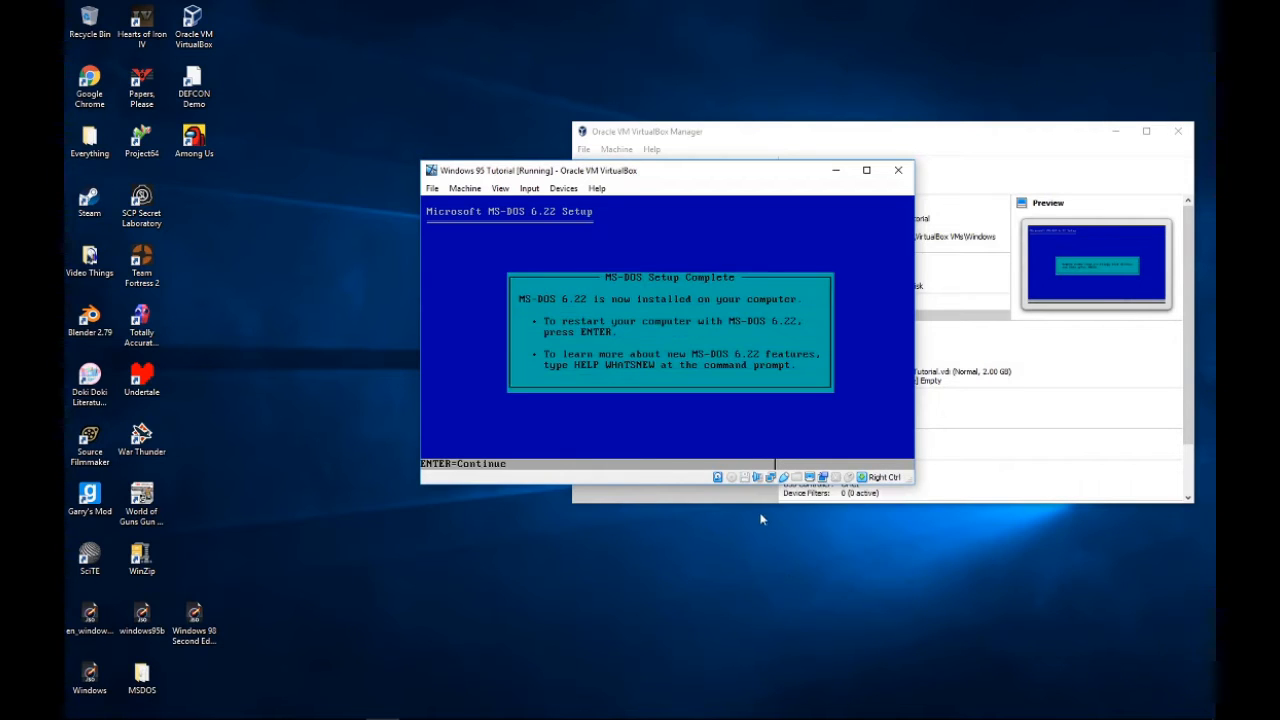
pyautogui.press('Return')
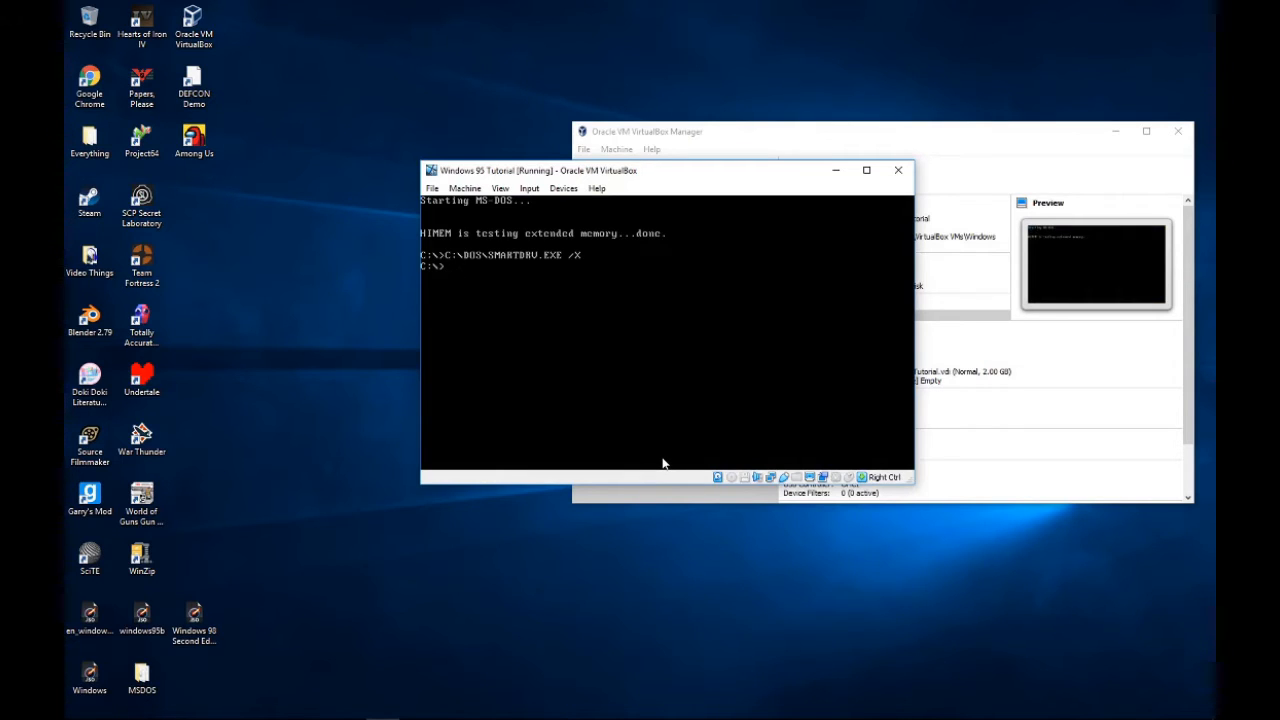
# Step: Insert a floppy disk image into the running machine's virtual floppy drive
pyautogui.click(737, 480)
pyautogui.click(789, 577)
pyautogui.rightClick(746, 477)
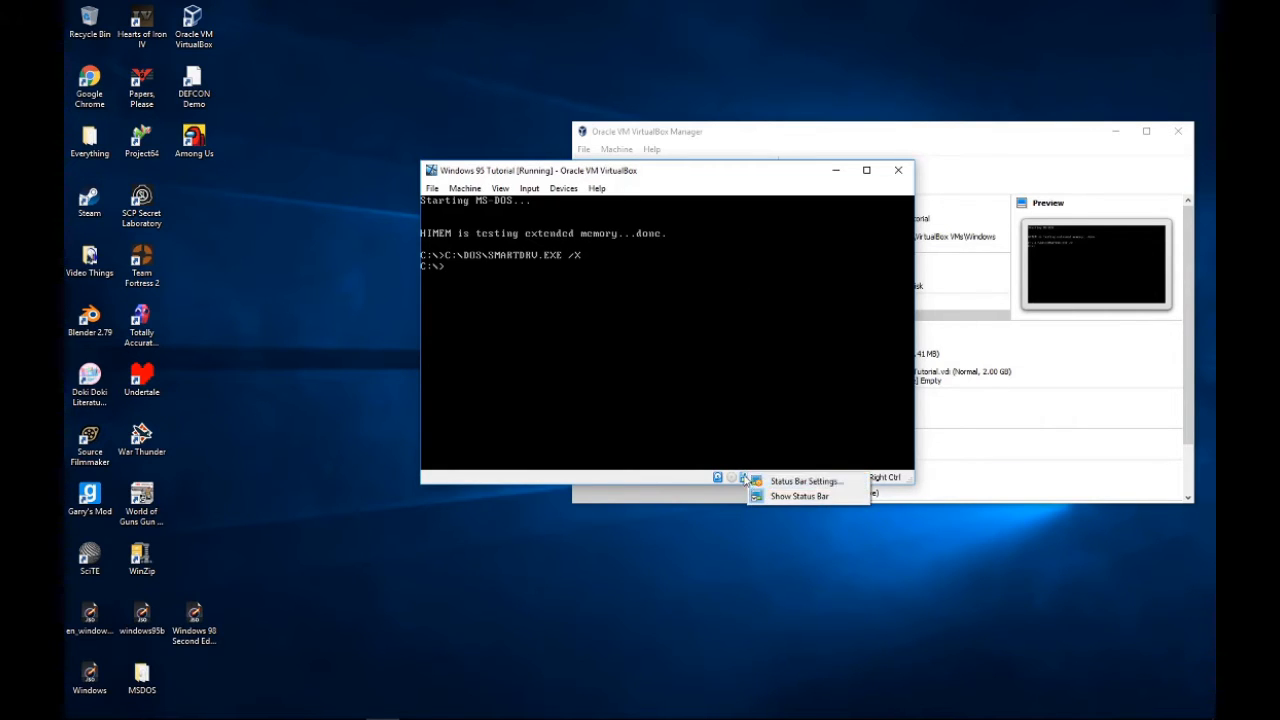
pyautogui.click(745, 477)
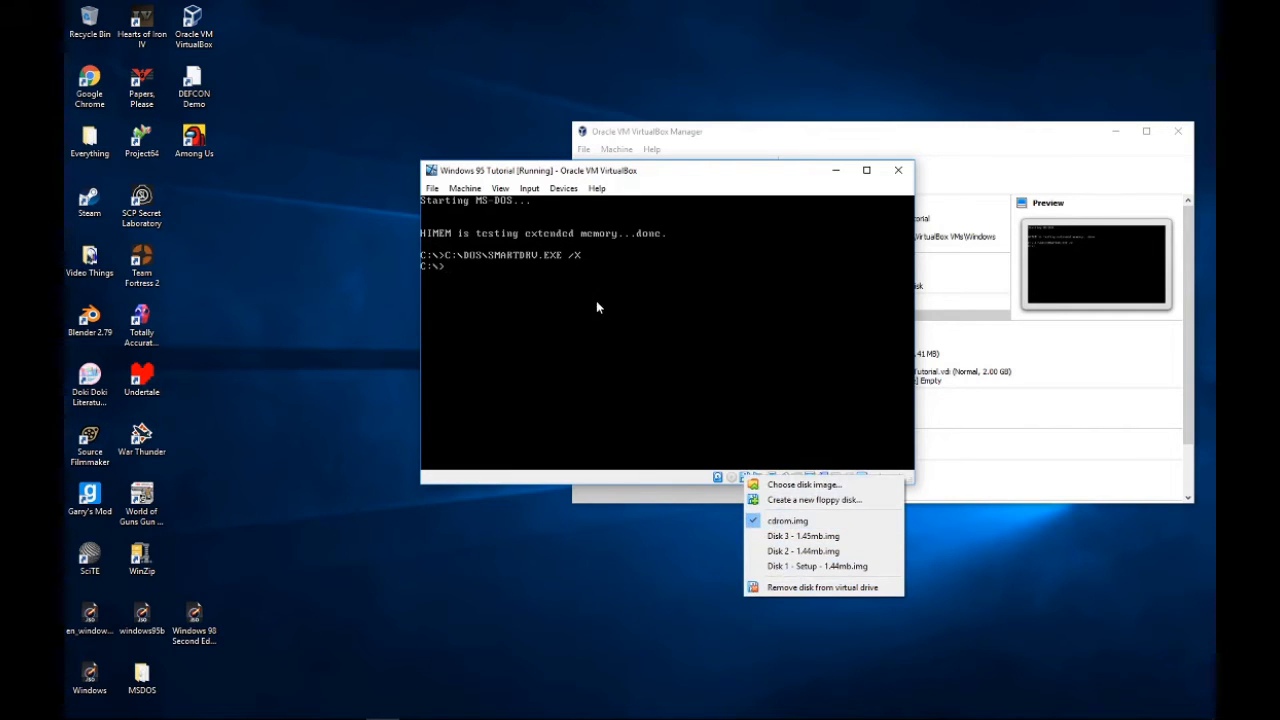
pyautogui.click(825, 486)
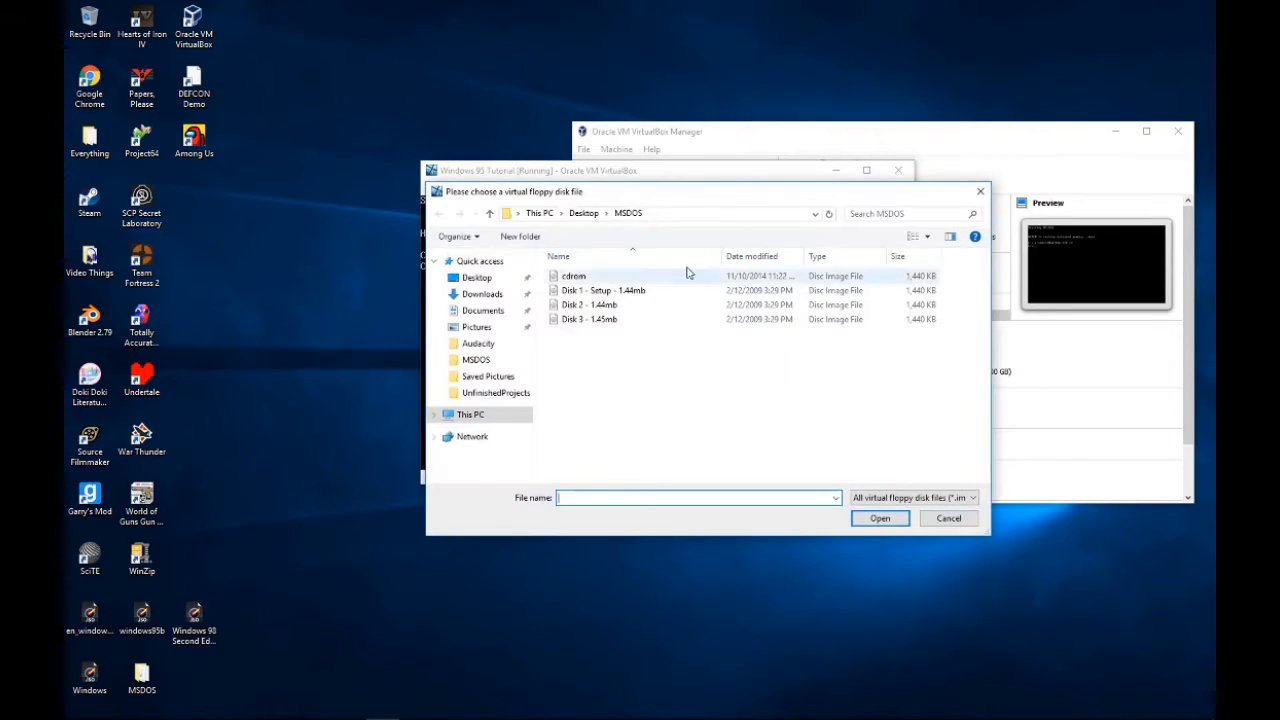
pyautogui.click(980, 193)
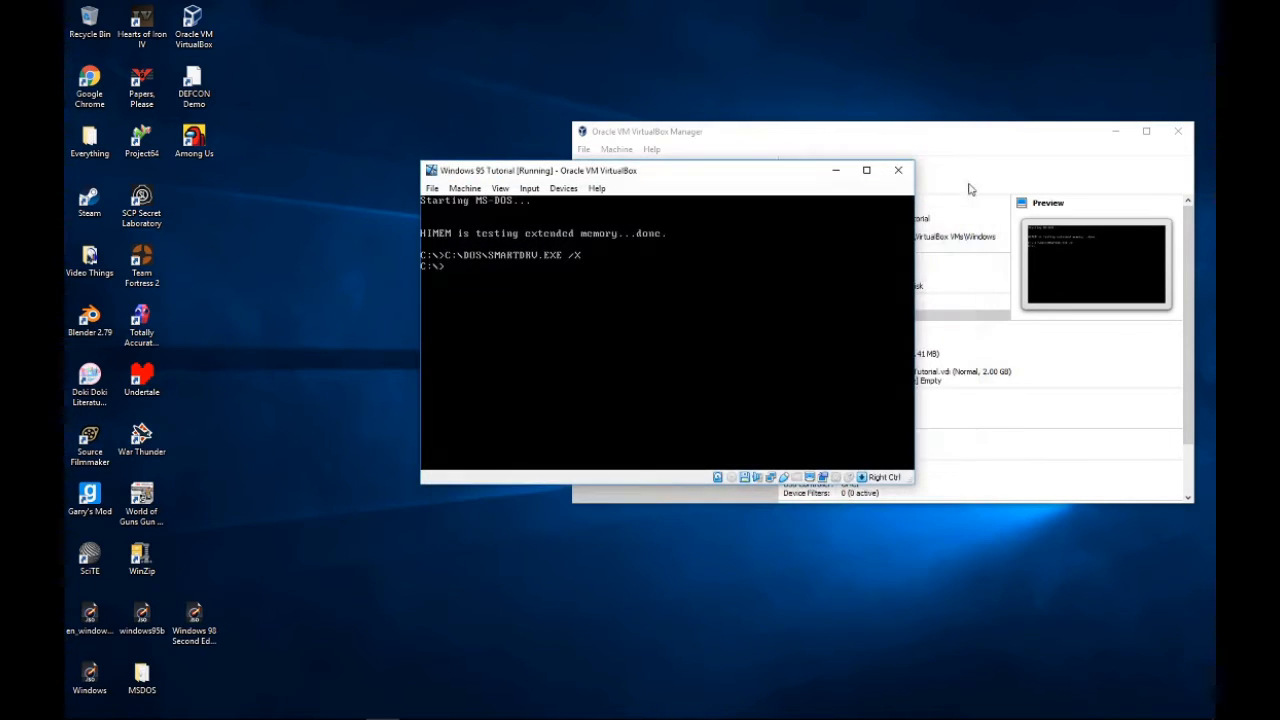
# Step: Run setup.bat from drive A: to install the CD driver and reset the virtual machine
pyautogui.write('A:')
pyautogui.write('setup.bat')
pyautogui.press('Return')
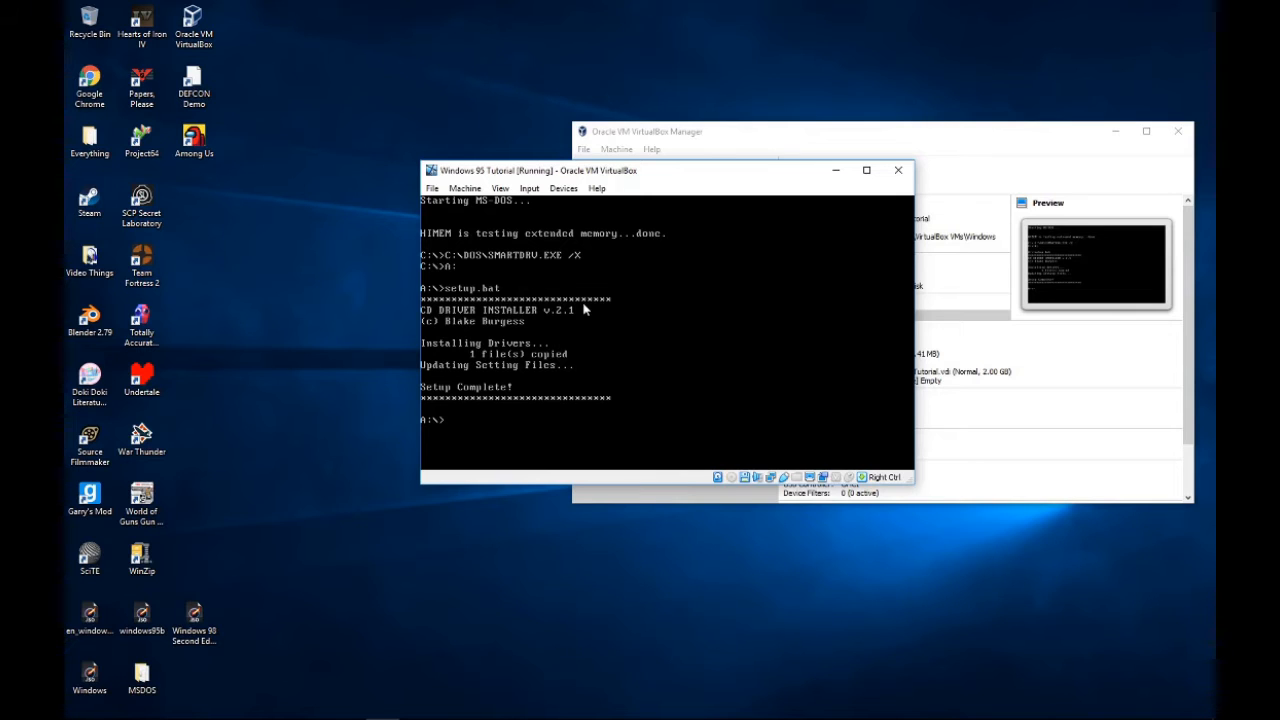
pyautogui.hotkey('ctrl', 'r')
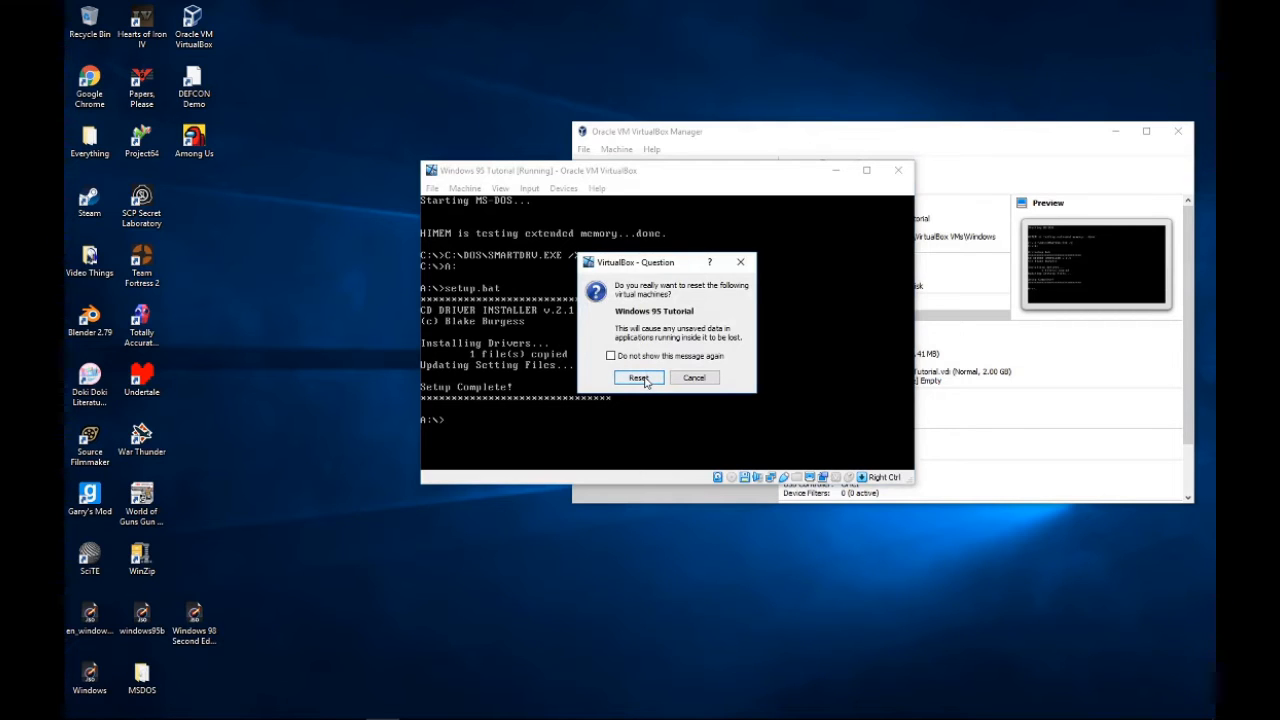
pyautogui.click(643, 378)
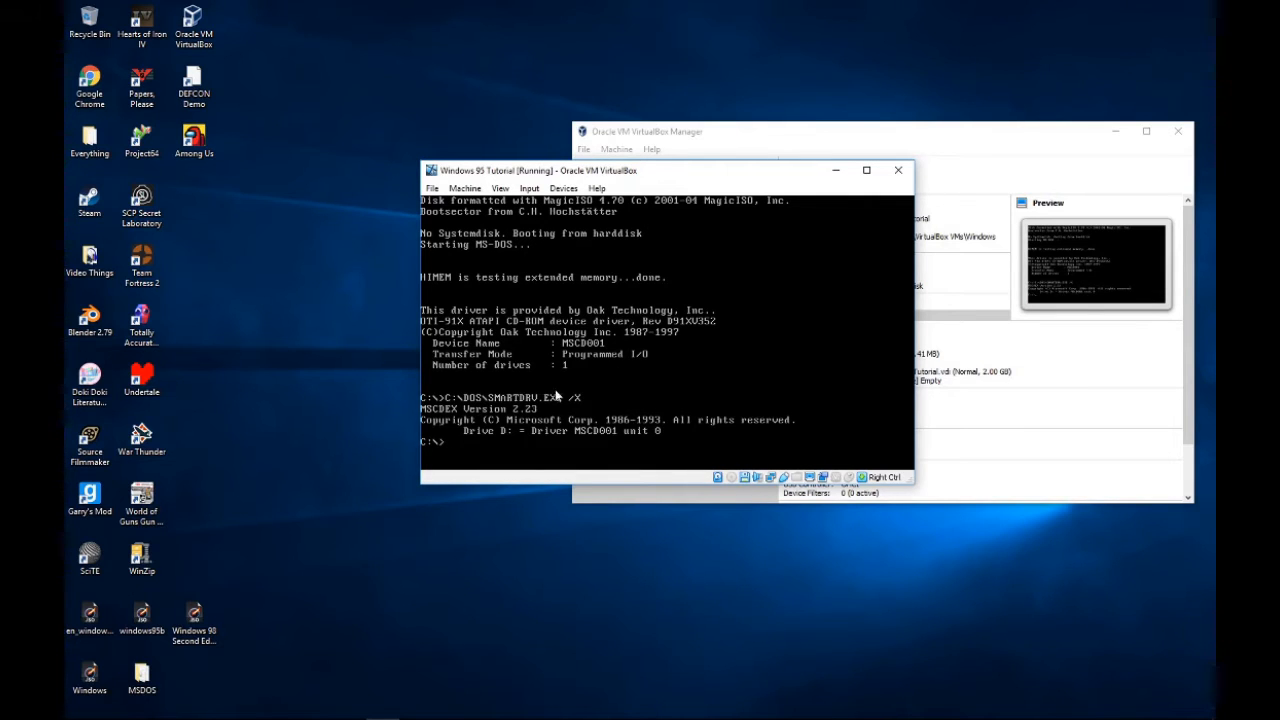
# Step: Remove the floppy image from its virtual drive and load windows95b.iso into the optical drive
pyautogui.click(752, 478)
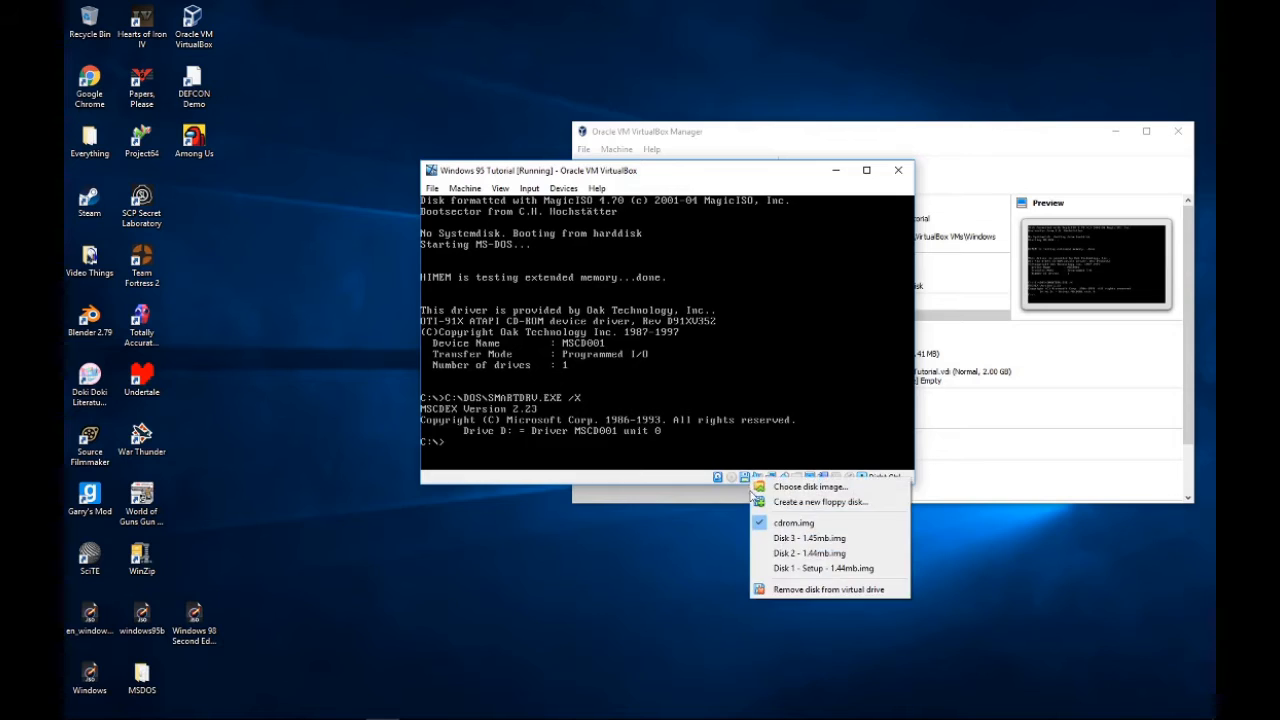
pyautogui.click(797, 590)
pyautogui.click(733, 477)
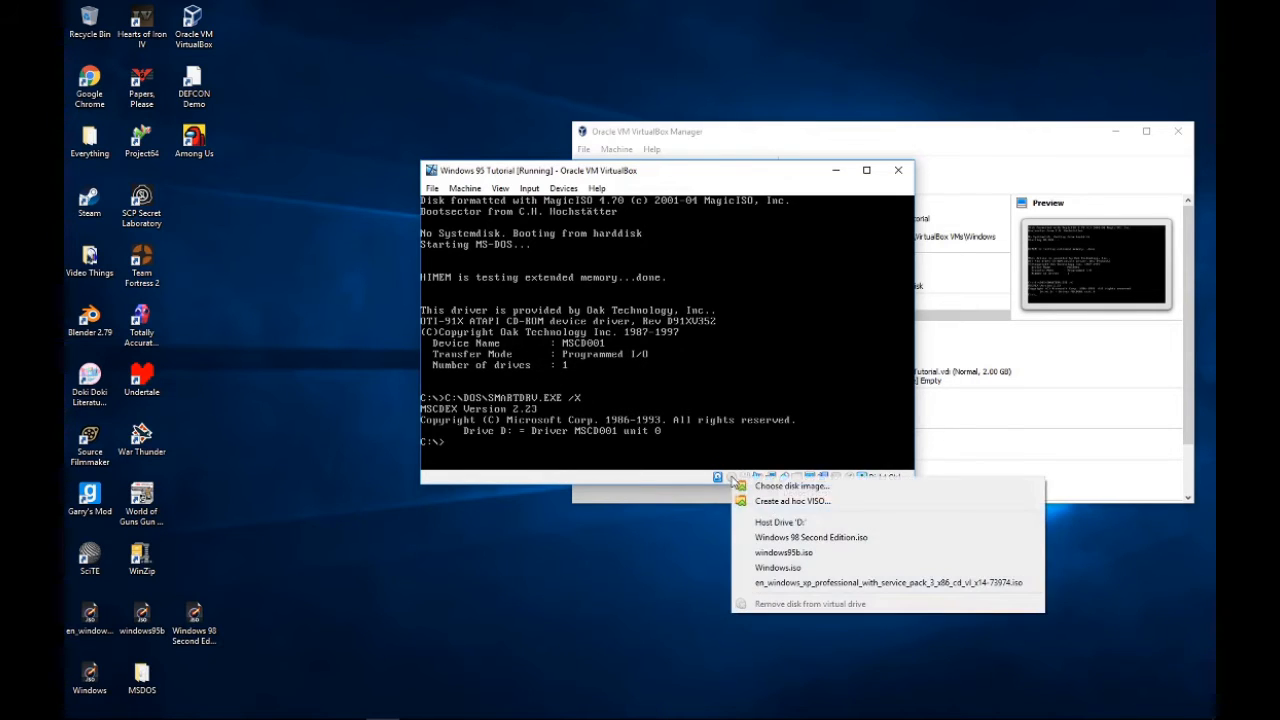
pyautogui.click(814, 553)
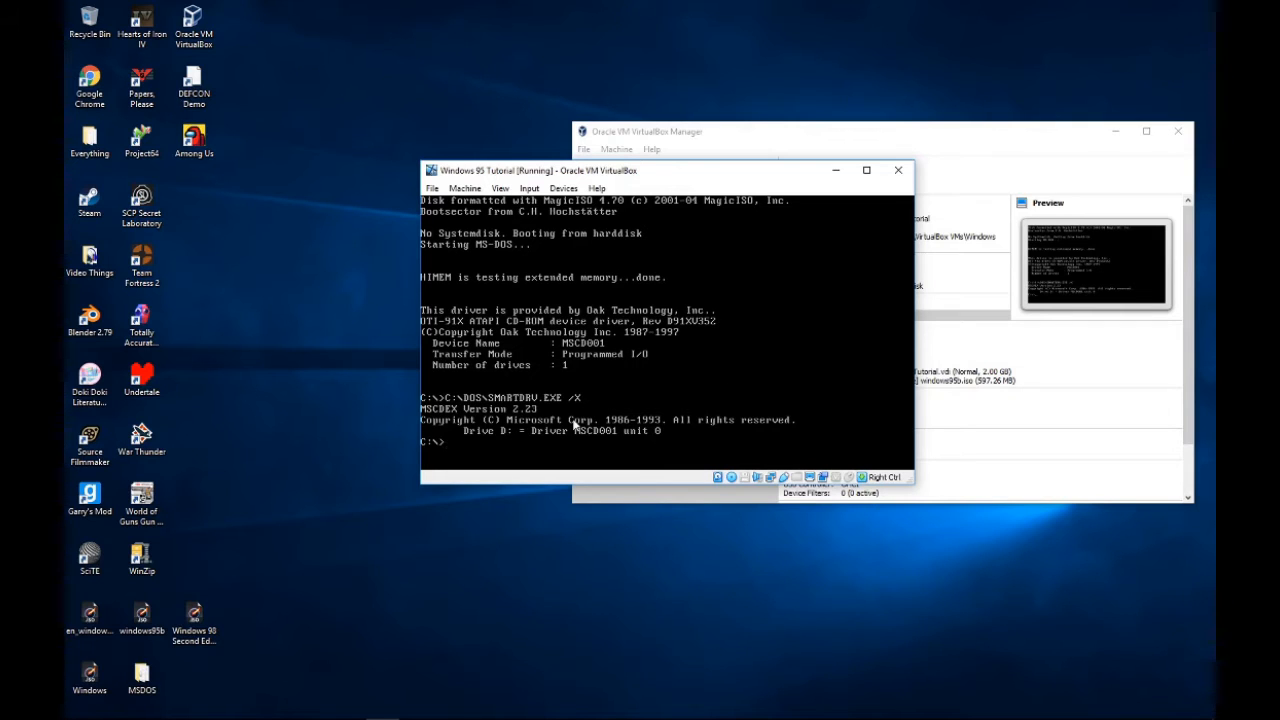
# Step: Clear the unfinished command at the DOS prompt and reset the virtual machine with the Windows 95 disc loaded
pyautogui.write('D:')
pyautogui.press('BackSpace')
pyautogui.press('BackSpace')
pyautogui.press('Control_R+r')
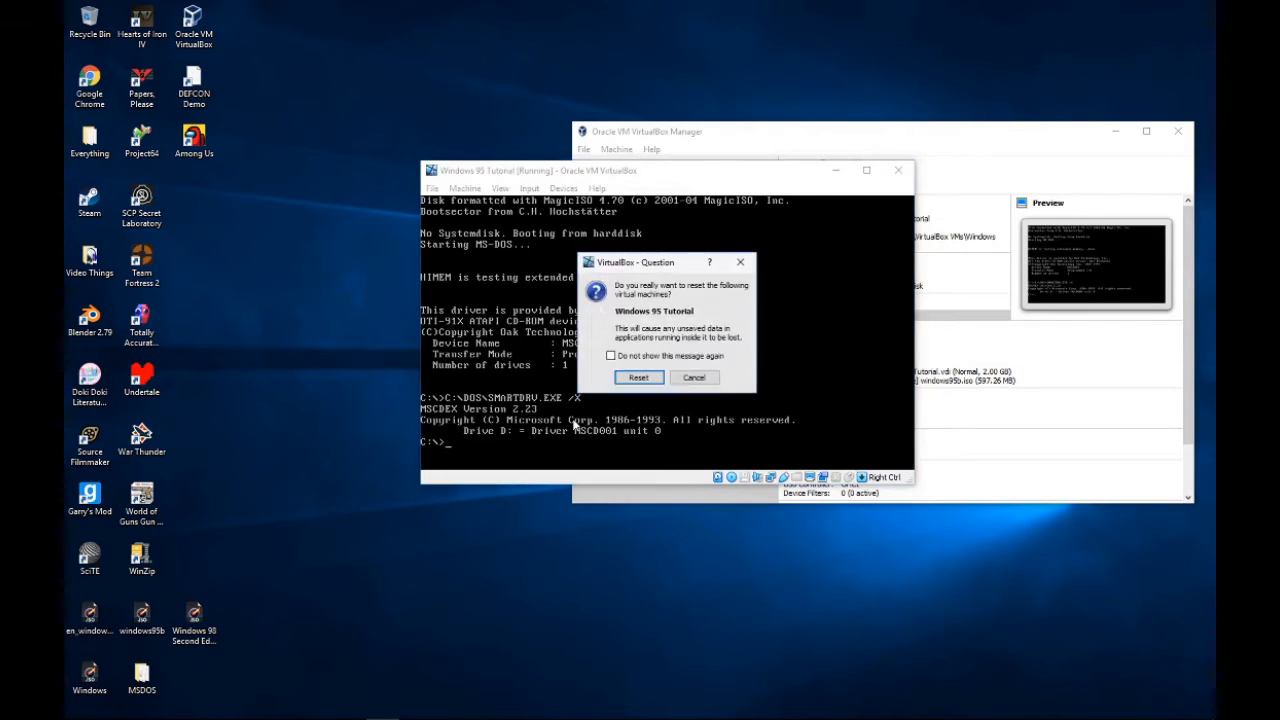
pyautogui.click(640, 381)
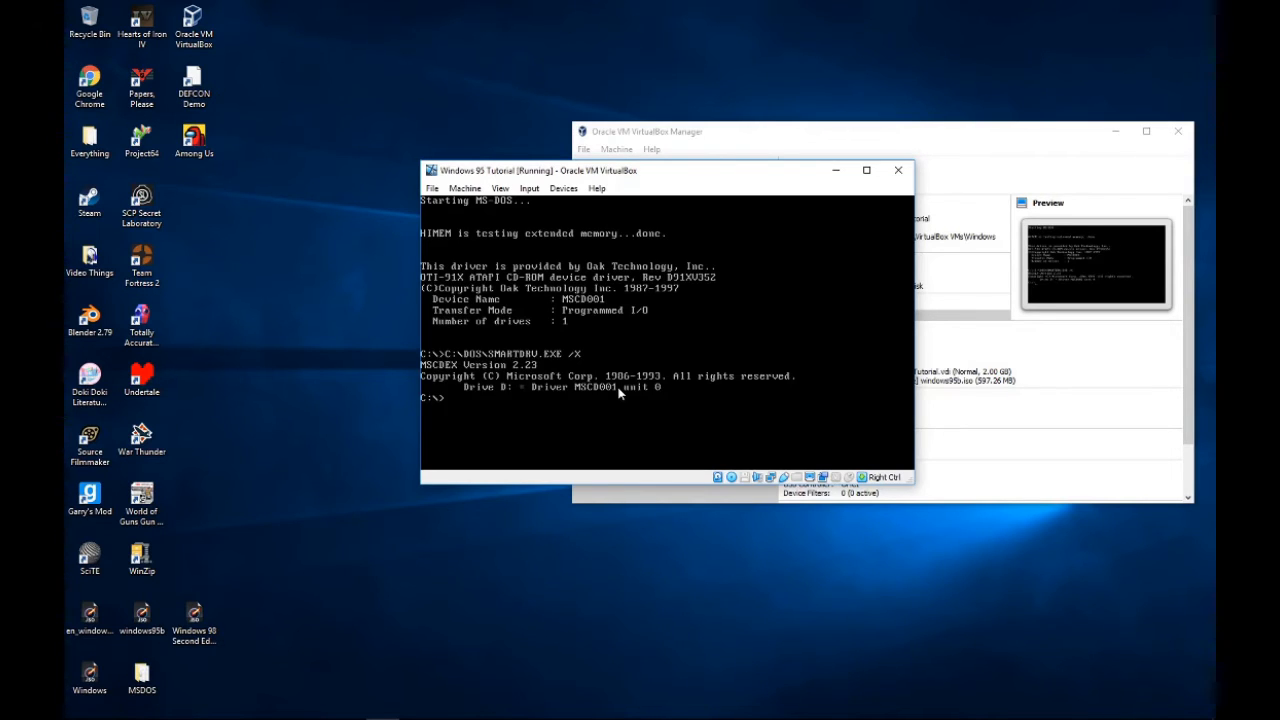
# Step: Run setup from drive D:, continue with the routine system check and maximize the virtual machine window
pyautogui.write('D:')
pyautogui.press('Return')
pyautogui.write('setup')
pyautogui.press('Return')
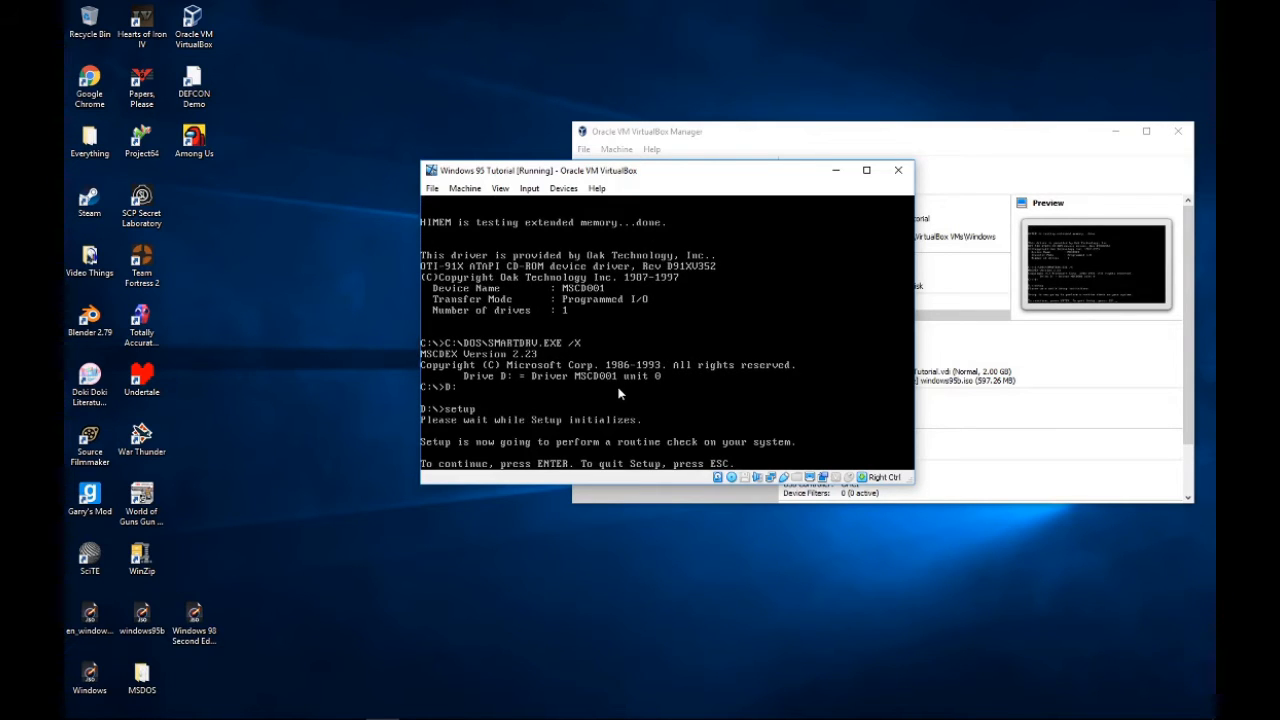
pyautogui.press('Return')
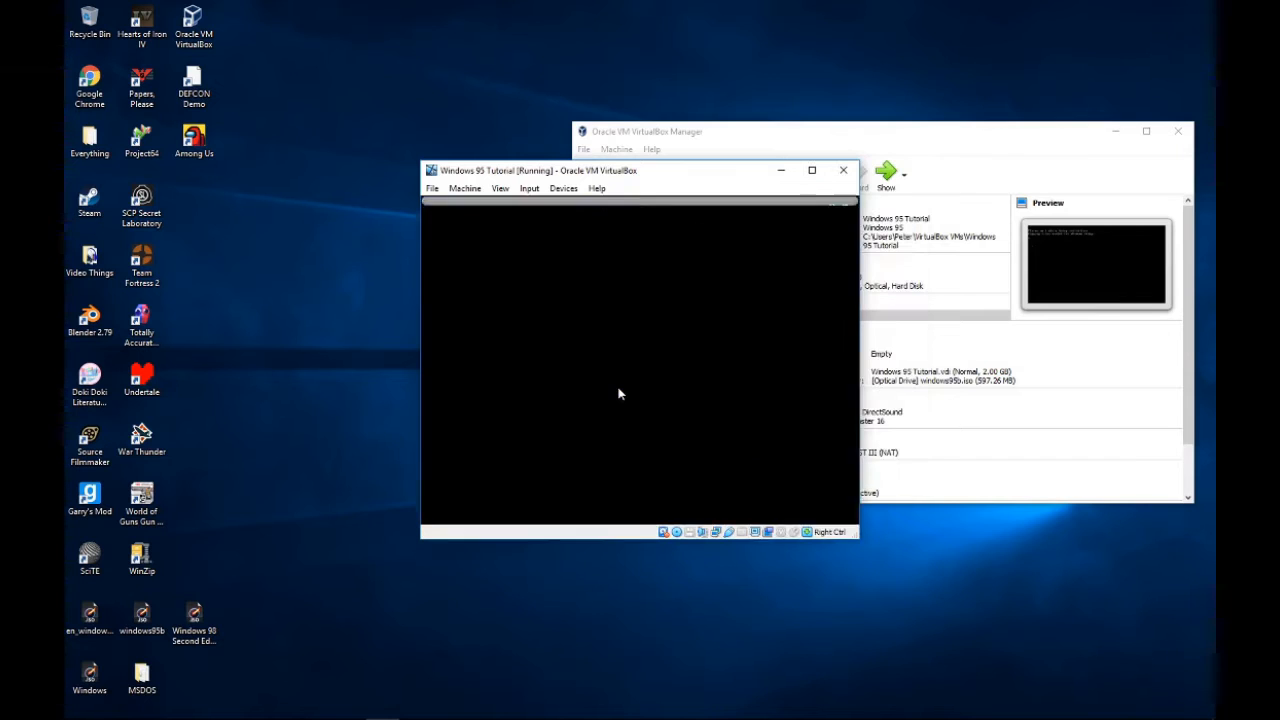
pyautogui.click(812, 170)
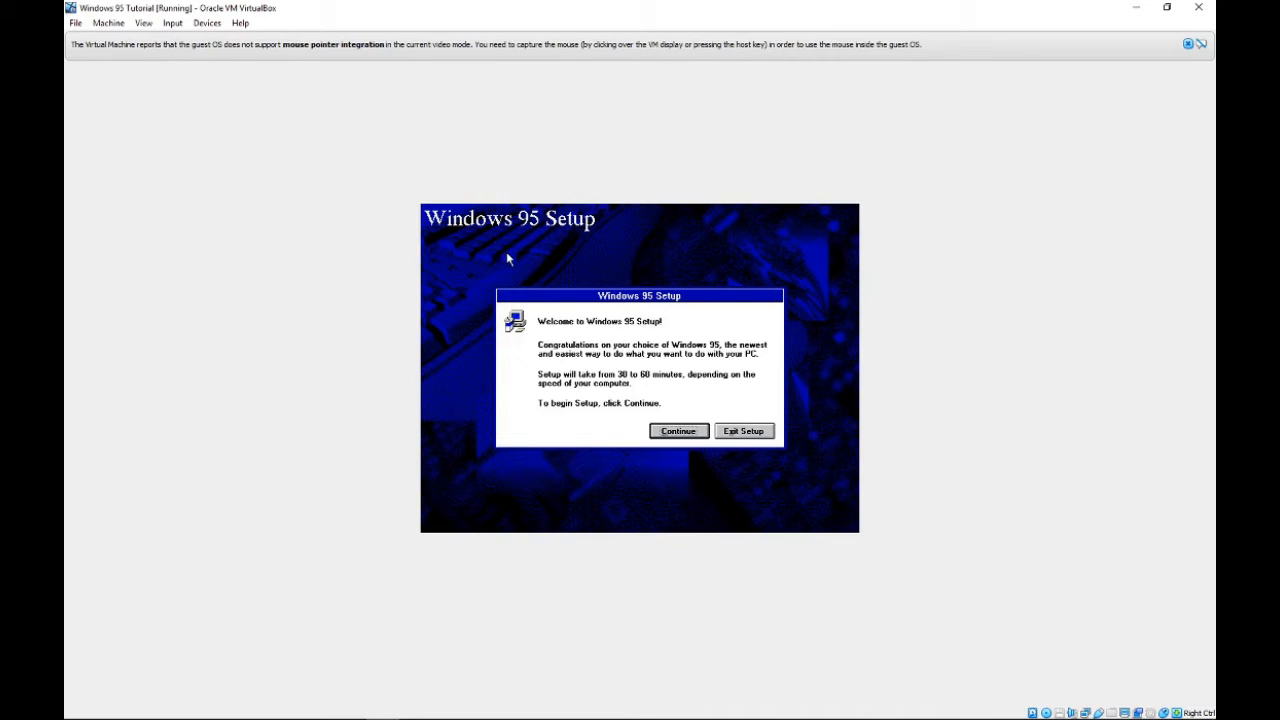
# Step: Begin Windows 95 Setup and accept the software license agreement
pyautogui.click(669, 434)
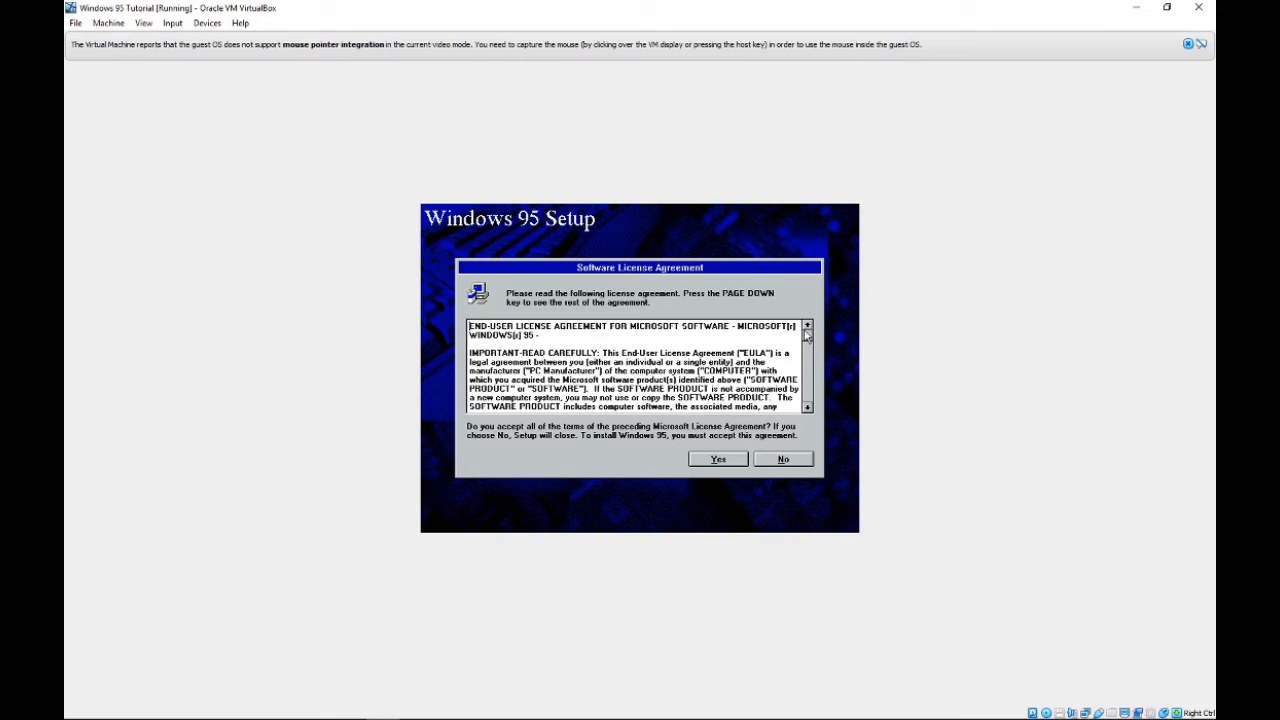
pyautogui.click(807, 338)
pyautogui.click(807, 338)
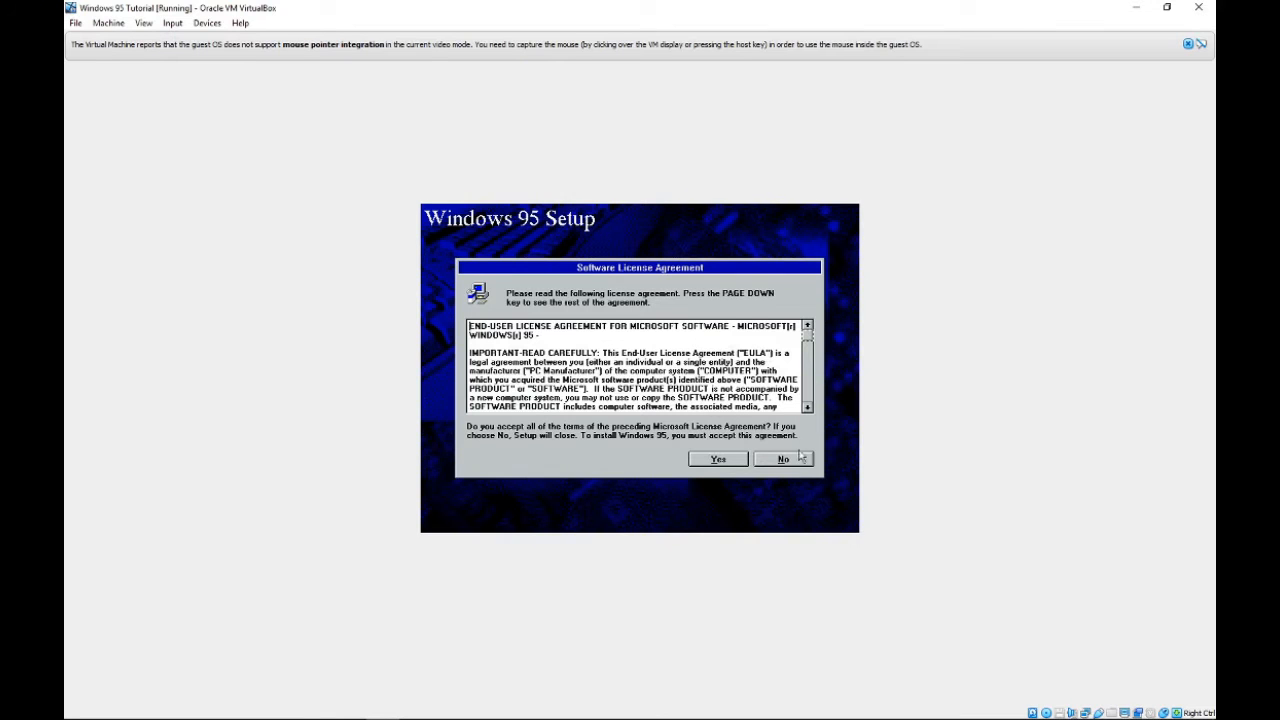
pyautogui.click(720, 460)
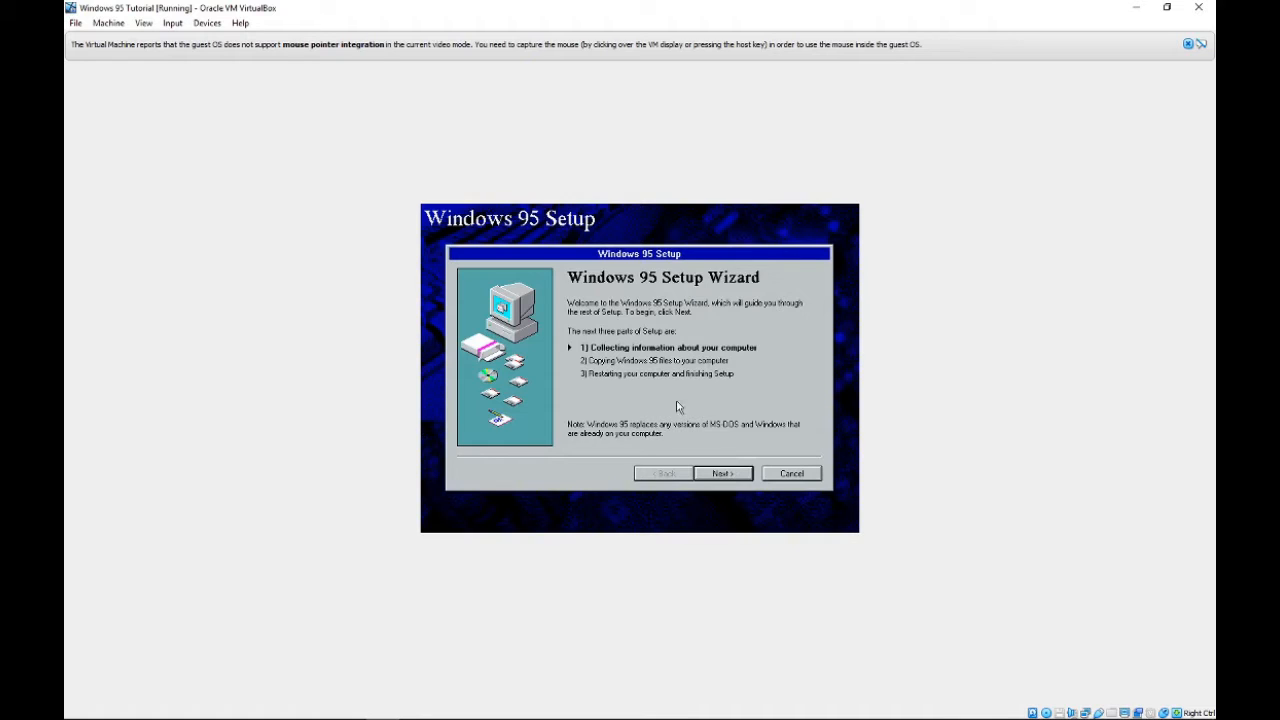
# Step: Start the Setup Wizard, keeping the C:\WINDOWS directory and the Typical setup option
pyautogui.click(723, 473)
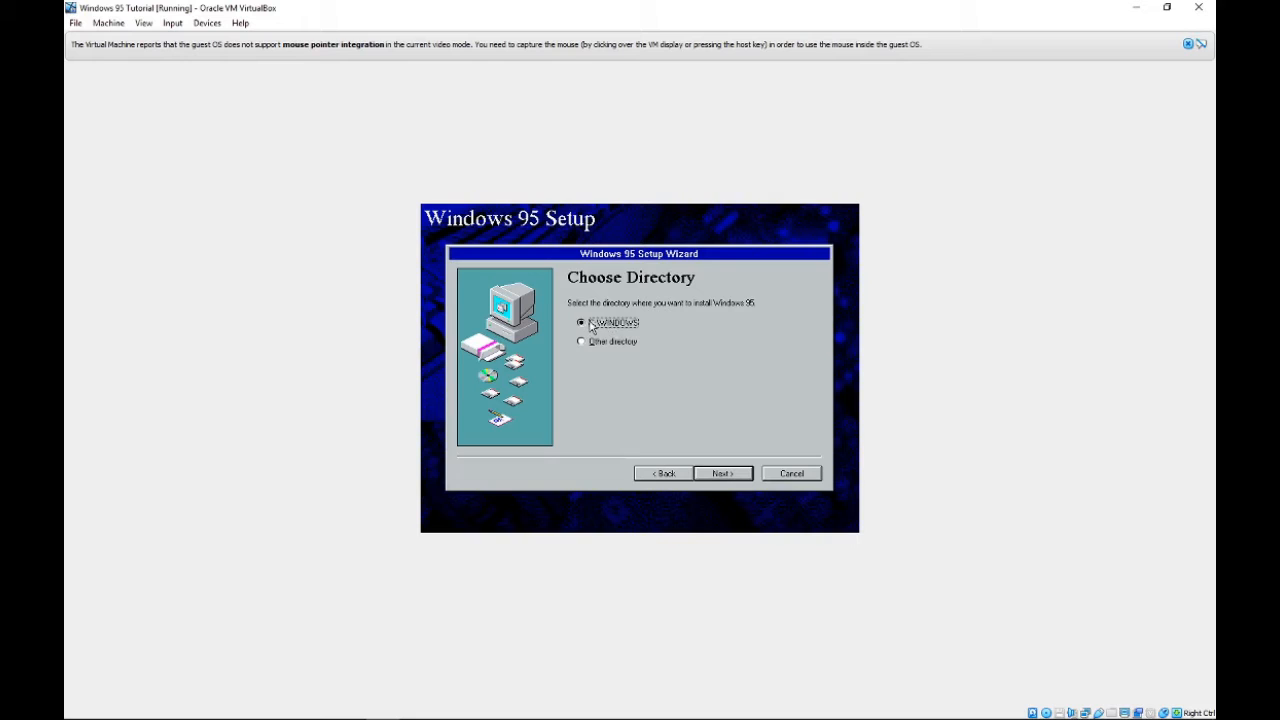
pyautogui.click(725, 472)
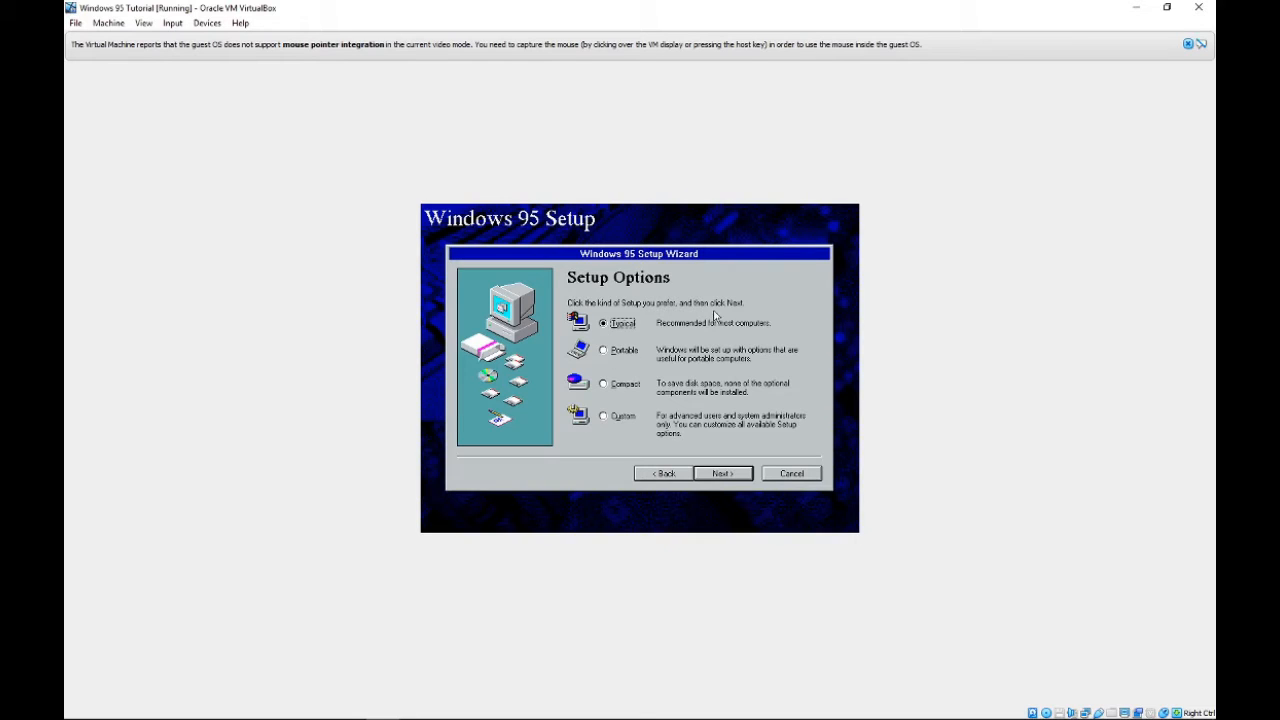
pyautogui.click(713, 475)
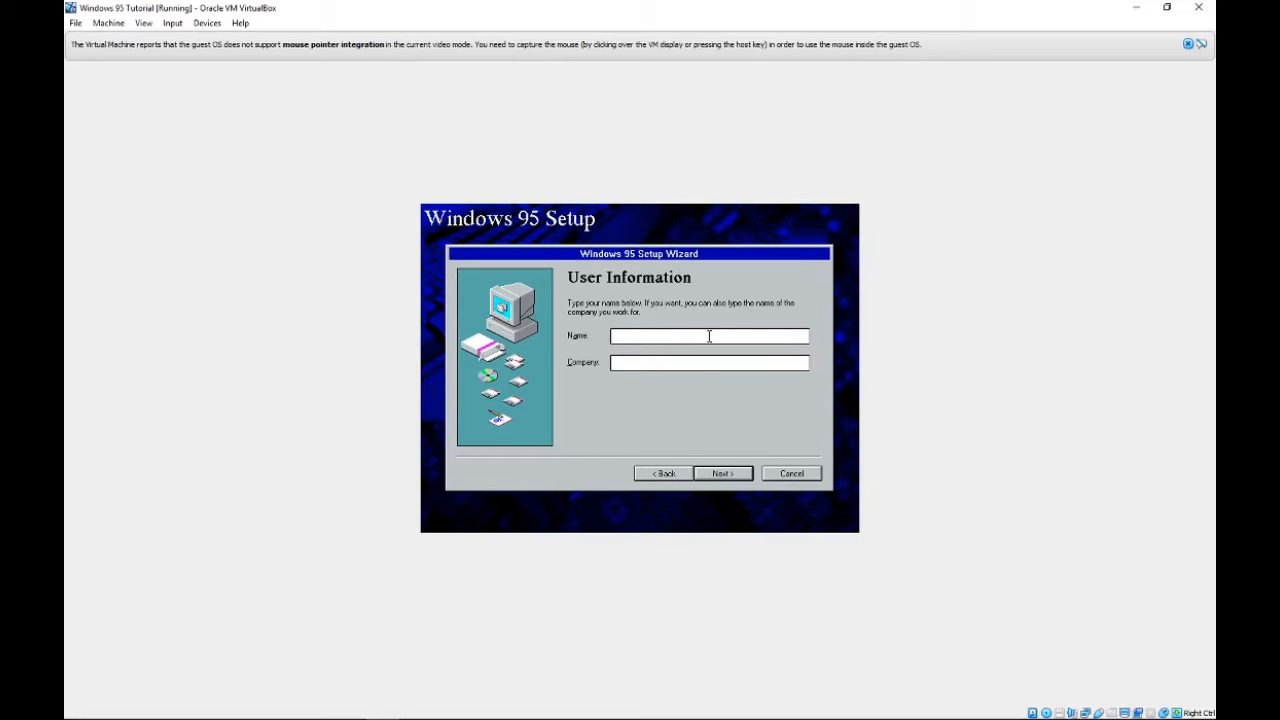
# Step: Enter the user's name and company in the user information and continue to the hardware analysis
pyautogui.write('rry')
pyautogui.press('BackSpace')
pyautogui.press('BackSpace')
pyautogui.press('BackSpace')
pyautogui.press('BackSpace')
pyautogui.press('BackSpace')
pyautogui.write('Havoc')
pyautogui.click(712, 360)
pyautogui.write('Havocoutub')
pyautogui.click(712, 474)
pyautogui.click(712, 475)
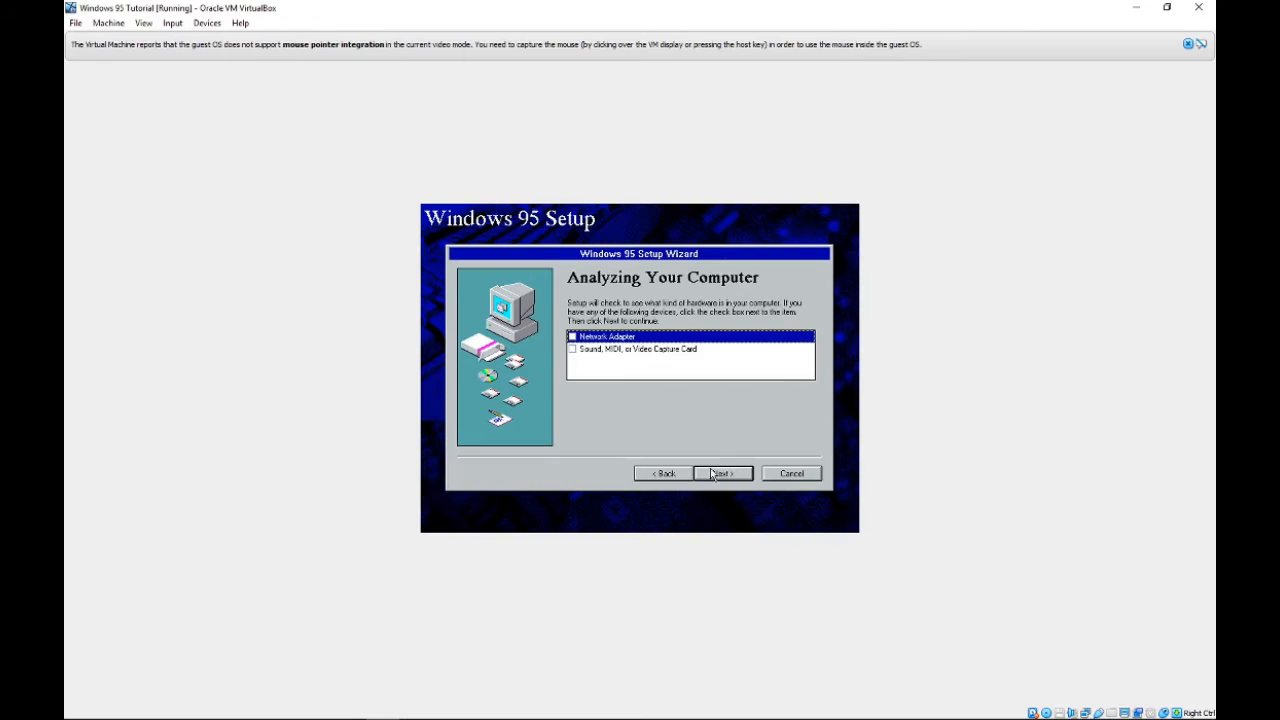
# Step: Mark Network Adapter and Sound, MIDI, or Video Capture Card as present and run the hardware analysis
pyautogui.click(573, 338)
pyautogui.click(573, 350)
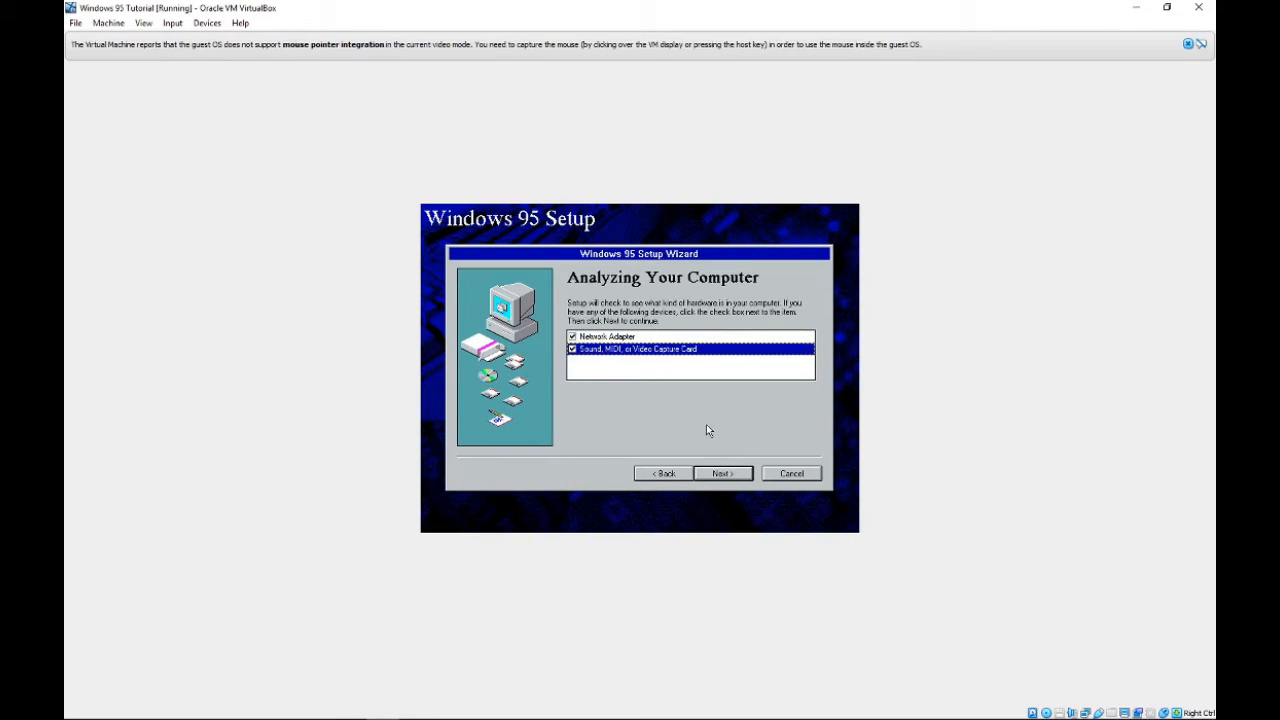
pyautogui.click(725, 474)
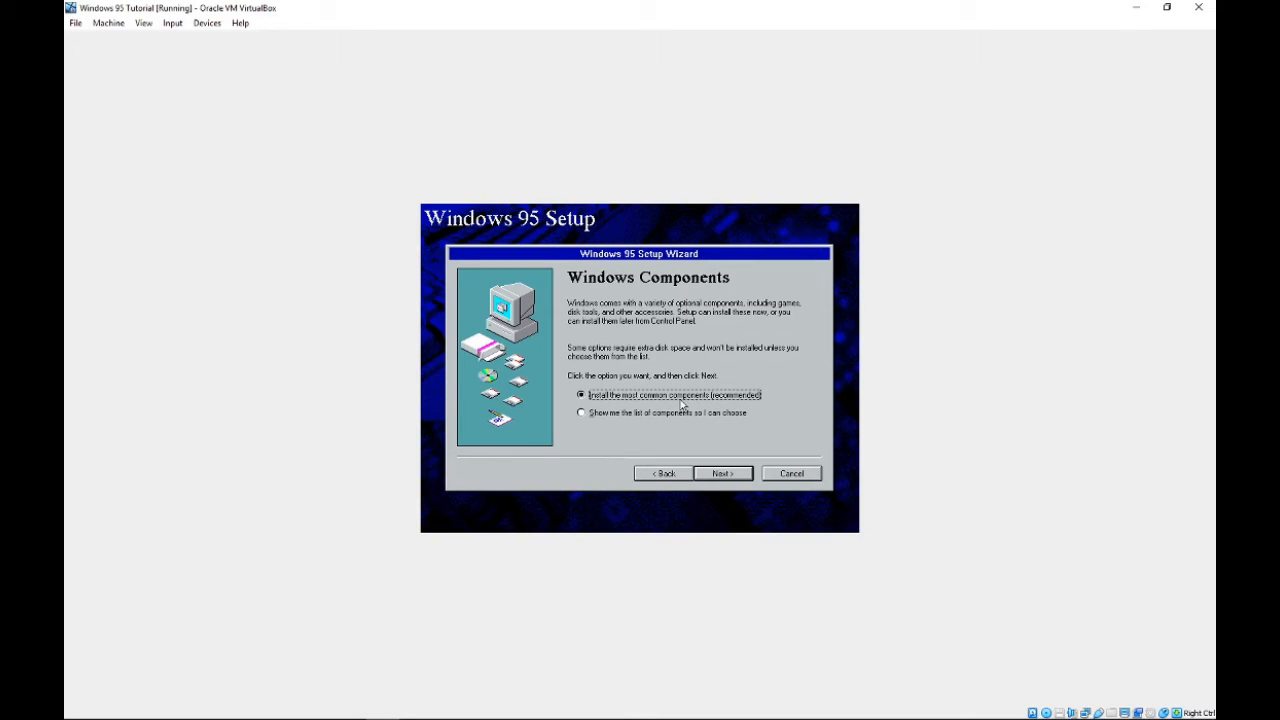
# Step: Choose to install the most common Windows components and not to create a startup disk
pyautogui.click(728, 477)
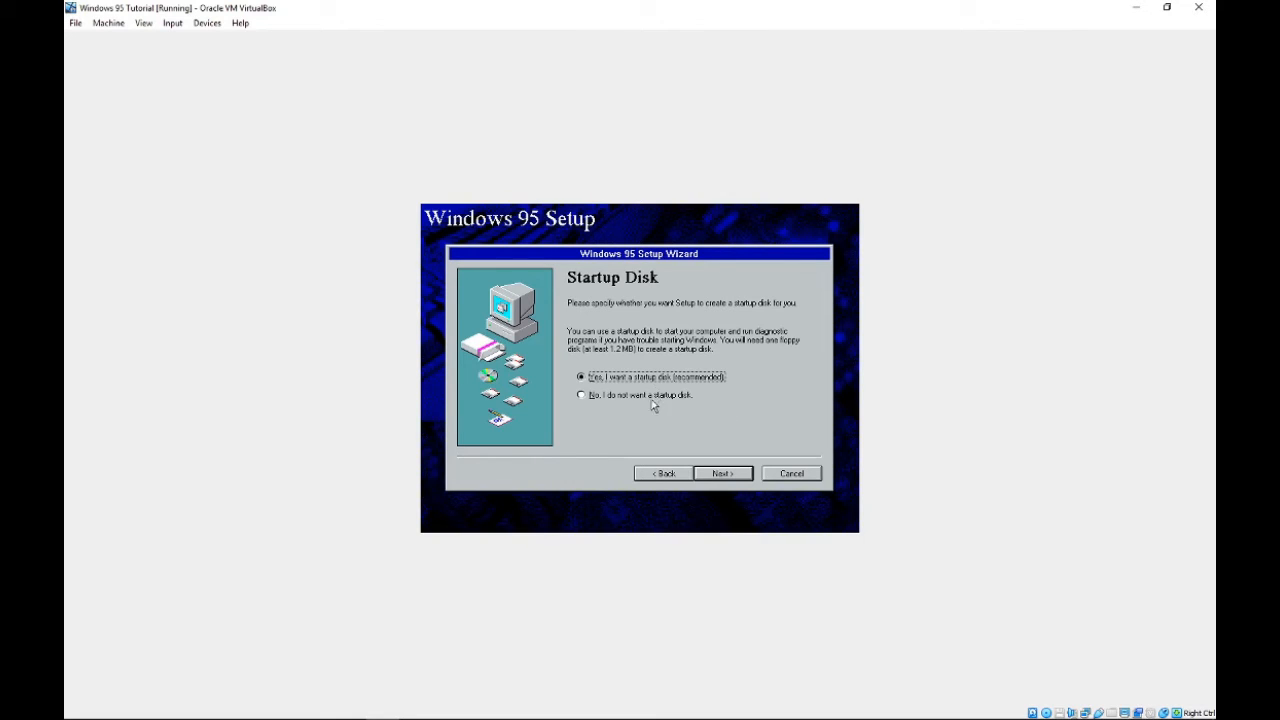
pyautogui.click(652, 399)
pyautogui.click(722, 474)
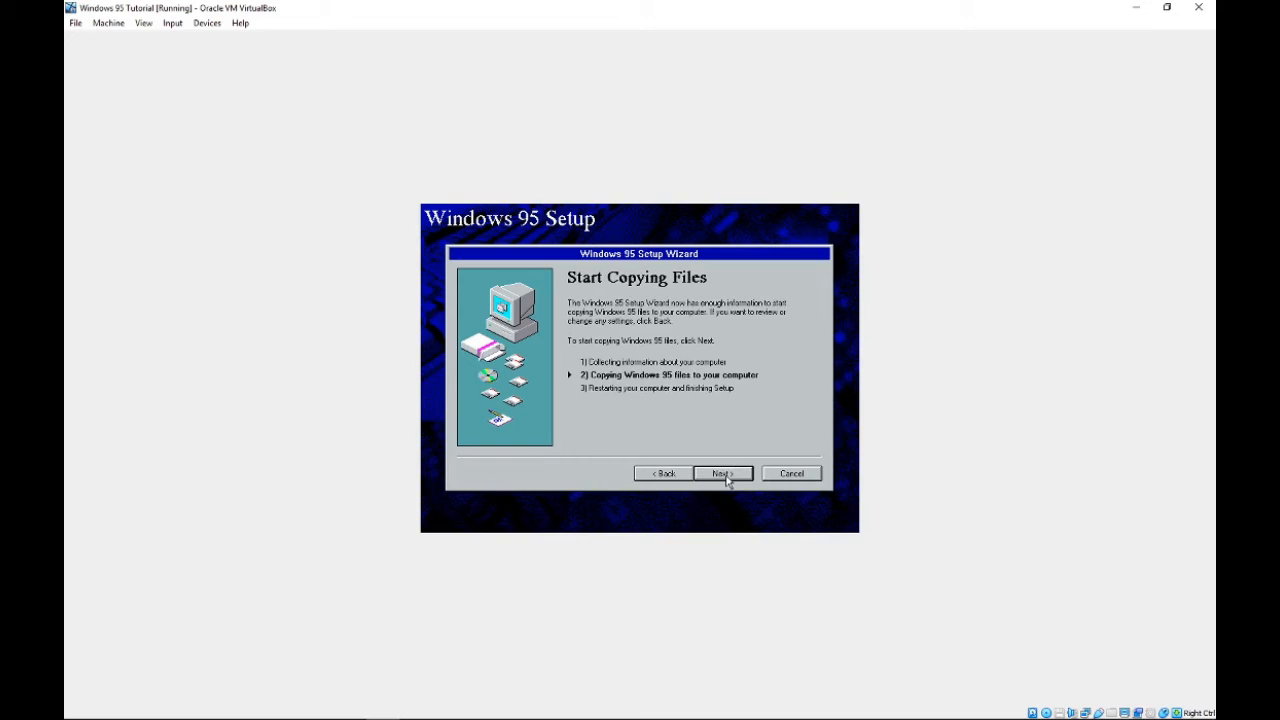
# Step: Copy the Windows 95 files to the computer and restart it to finish Setup
pyautogui.click(725, 475)
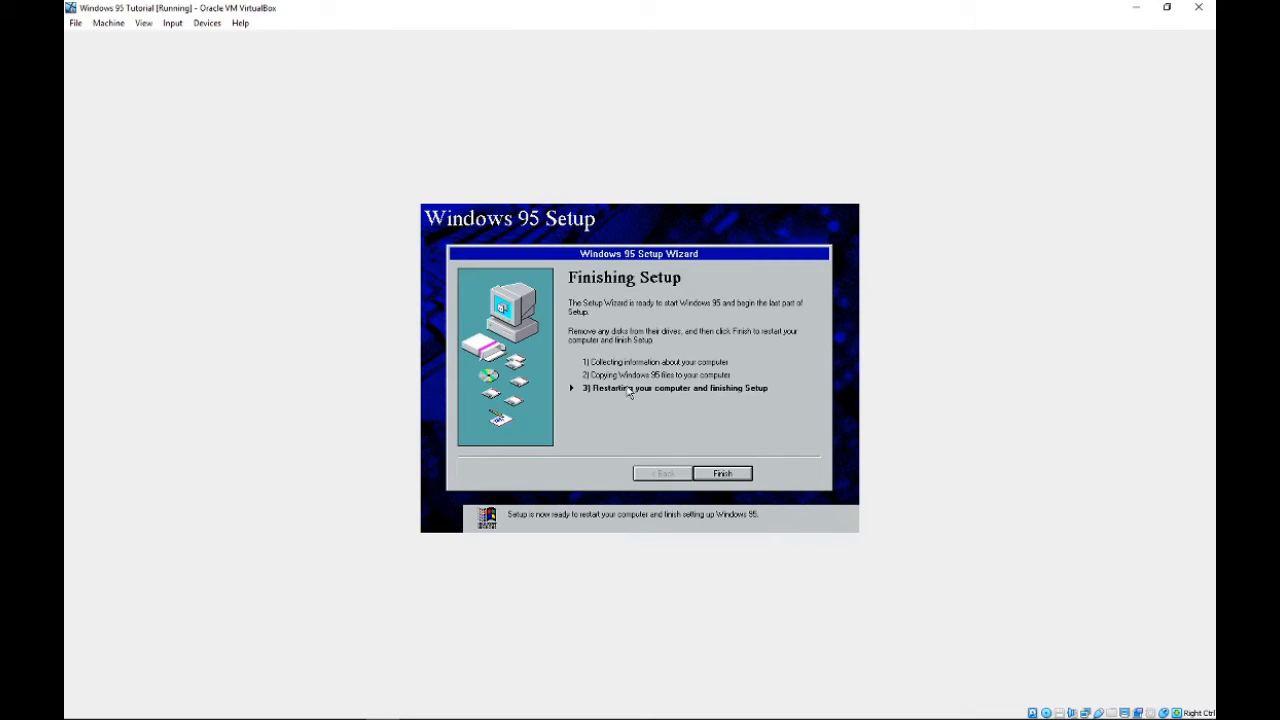
pyautogui.click(723, 474)
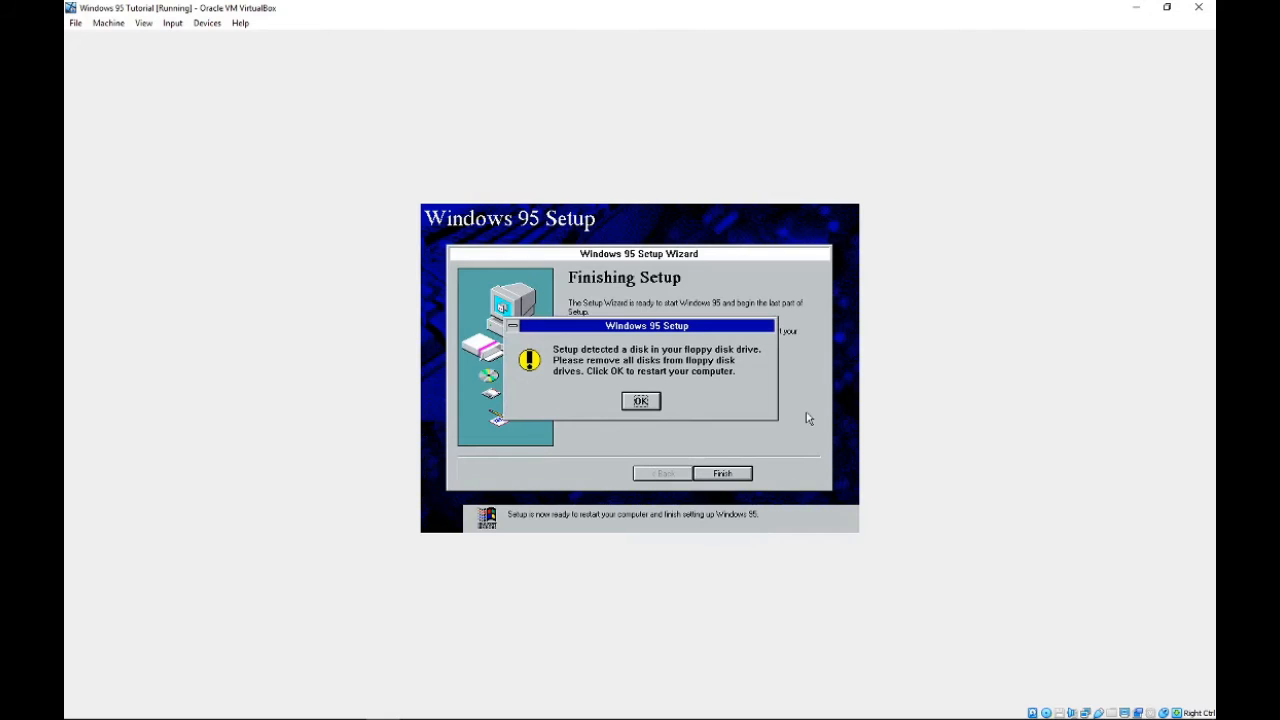
pyautogui.click(641, 401)
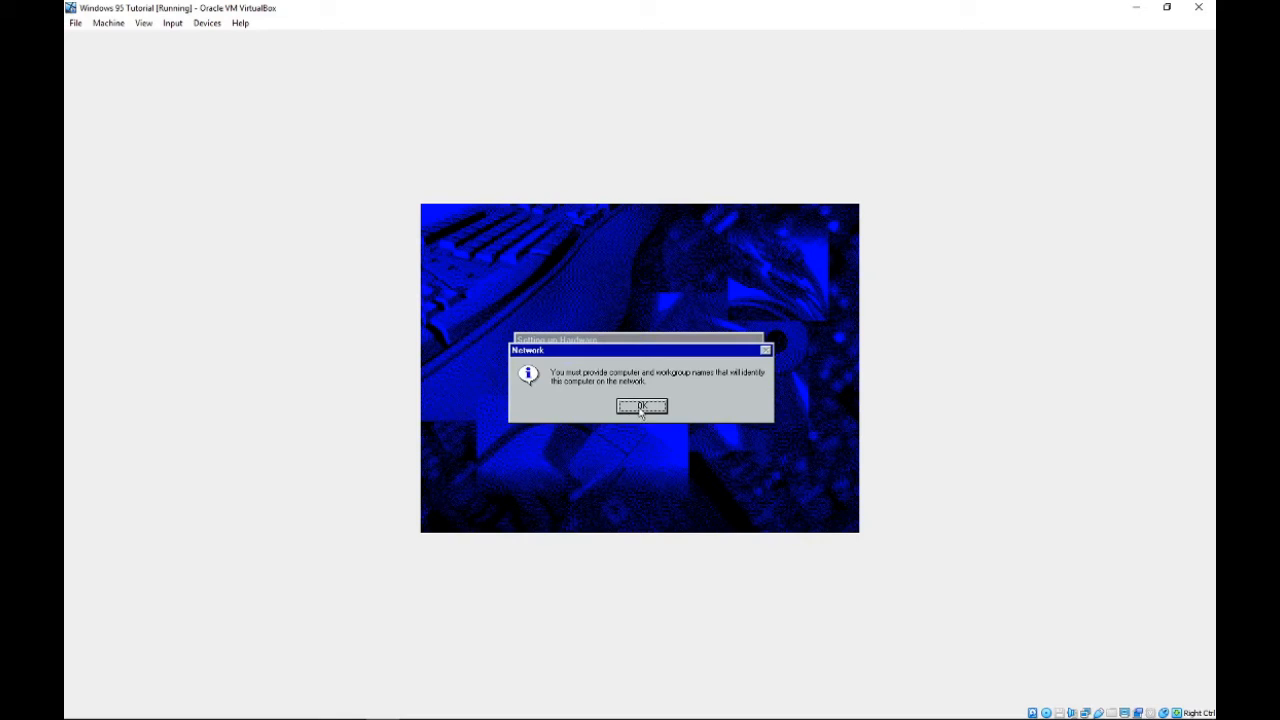
# Step: Set the network computer name to WIN95TUTORIAL and enter Havoc Technolog as the workgroup
pyautogui.click(641, 408)
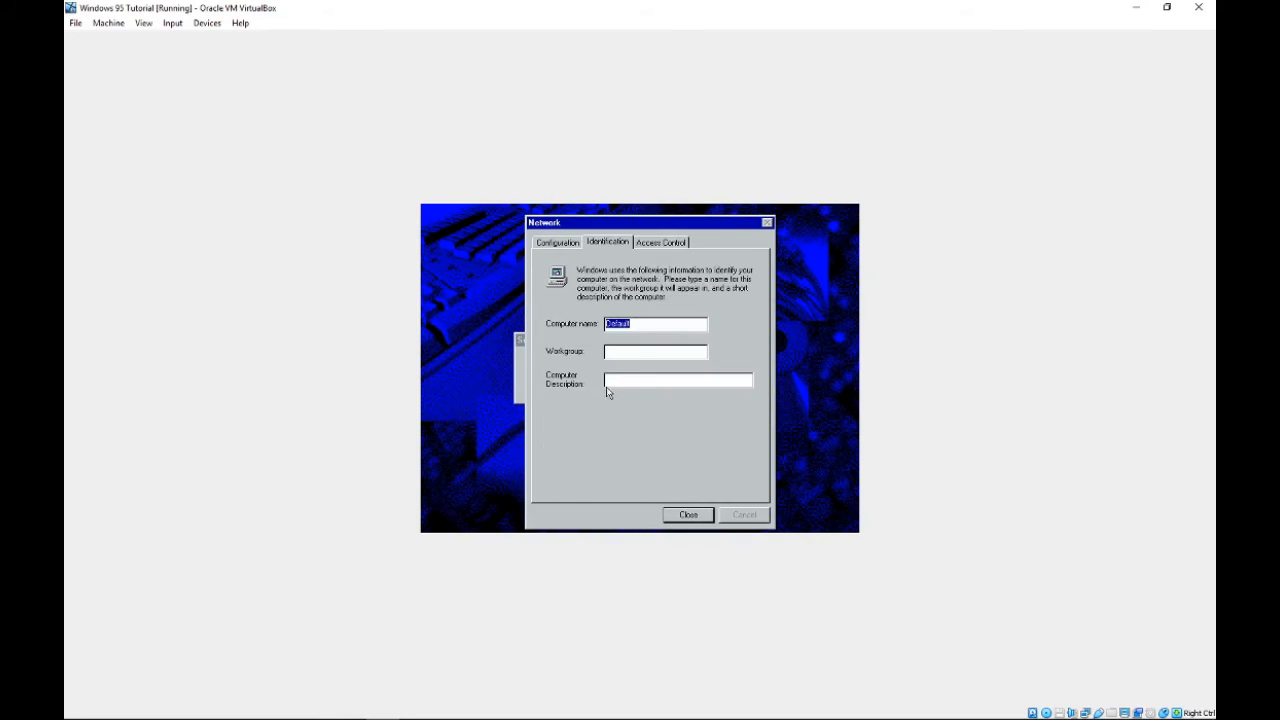
pyautogui.press('BackSpace')
pyautogui.write('WIN95')
pyautogui.write('TUTORIAL')
pyautogui.write('Havoc Techni')
pyautogui.write('olog')
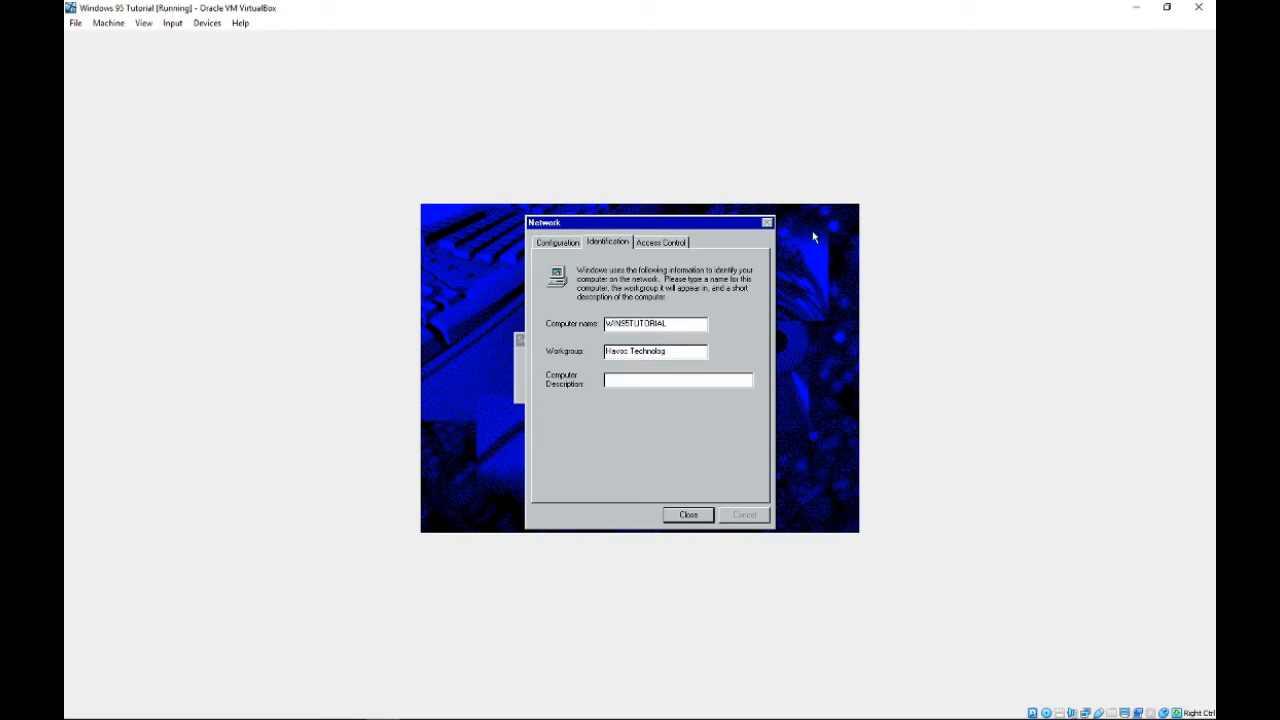
# Step: Shorten the workgroup name to Havoc Tech, enter dfasfasfwefwe as the computer description and close the network settings
pyautogui.press('BackSpace')
pyautogui.press('BackSpace')
pyautogui.press('BackSpace')
pyautogui.press('BackSpace')
pyautogui.press('BackSpace')
pyautogui.click(719, 376)
pyautogui.write('dfasfasfwefwe')
pyautogui.click(698, 519)
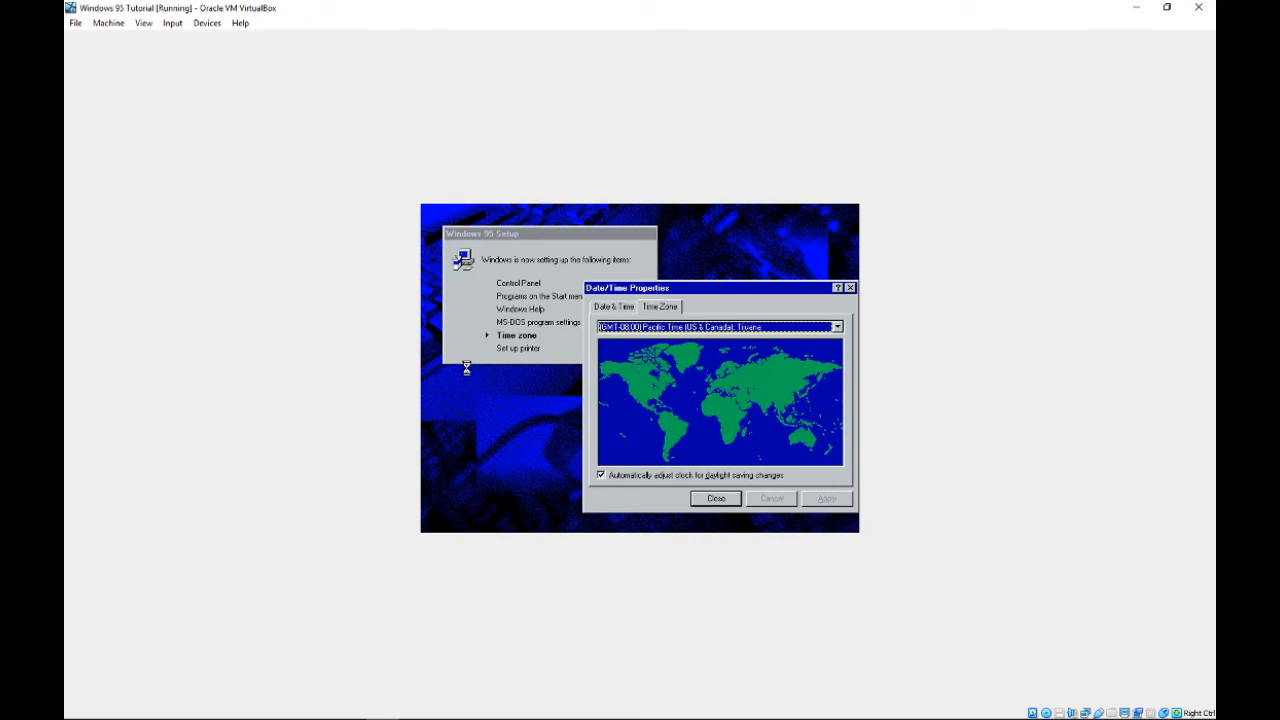
# Step: Set the time zone to Eastern Time (US & Canada) and the calendar year to 1995, and accept the date and time settings
pyautogui.click(668, 330)
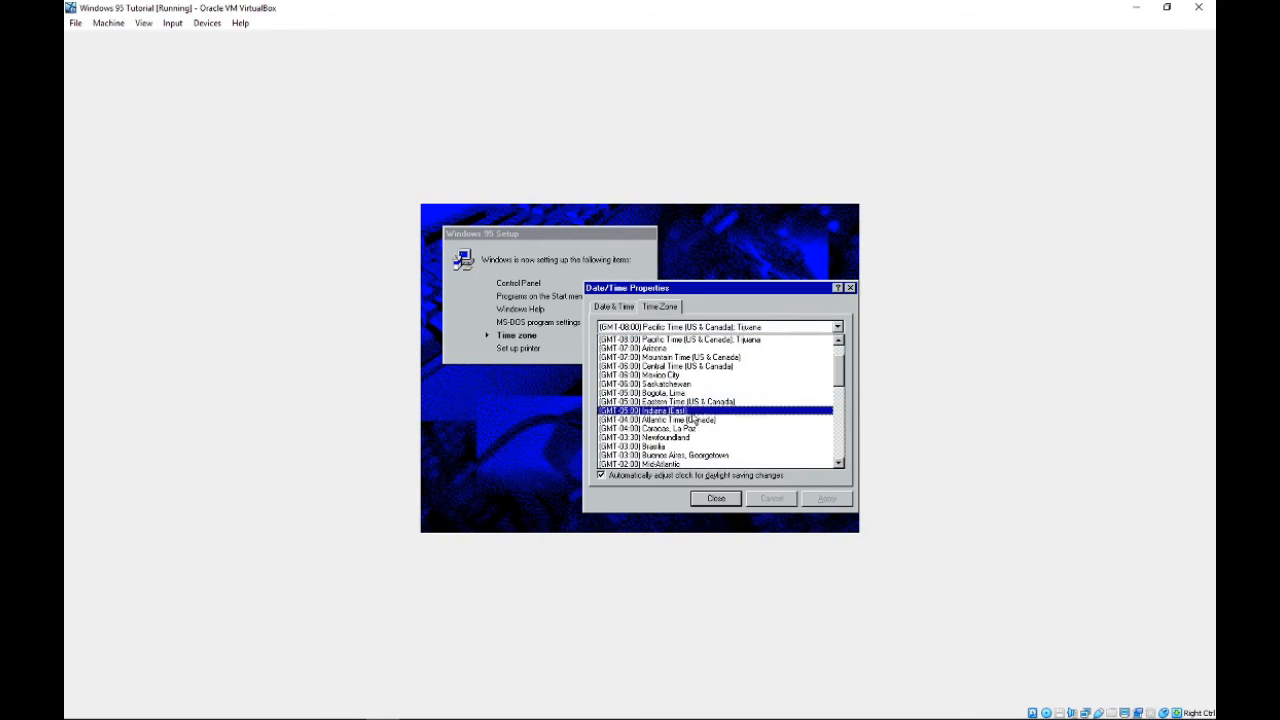
pyautogui.click(672, 402)
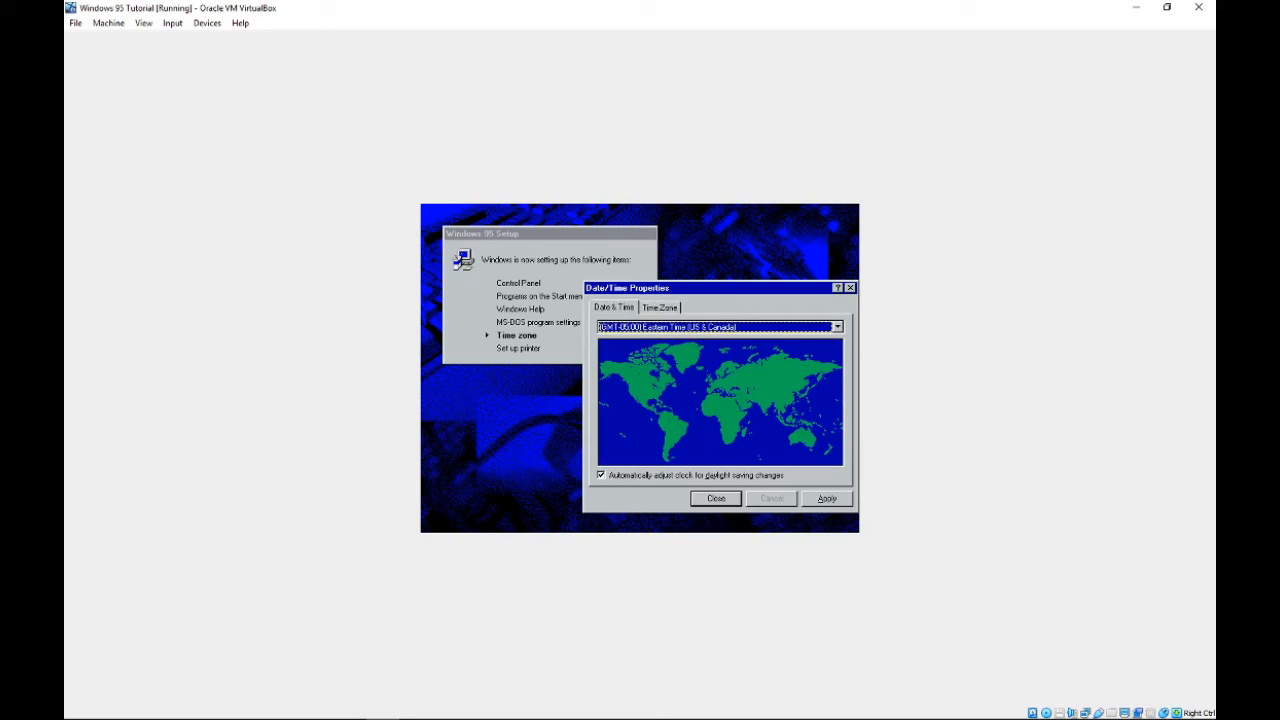
pyautogui.click(614, 307)
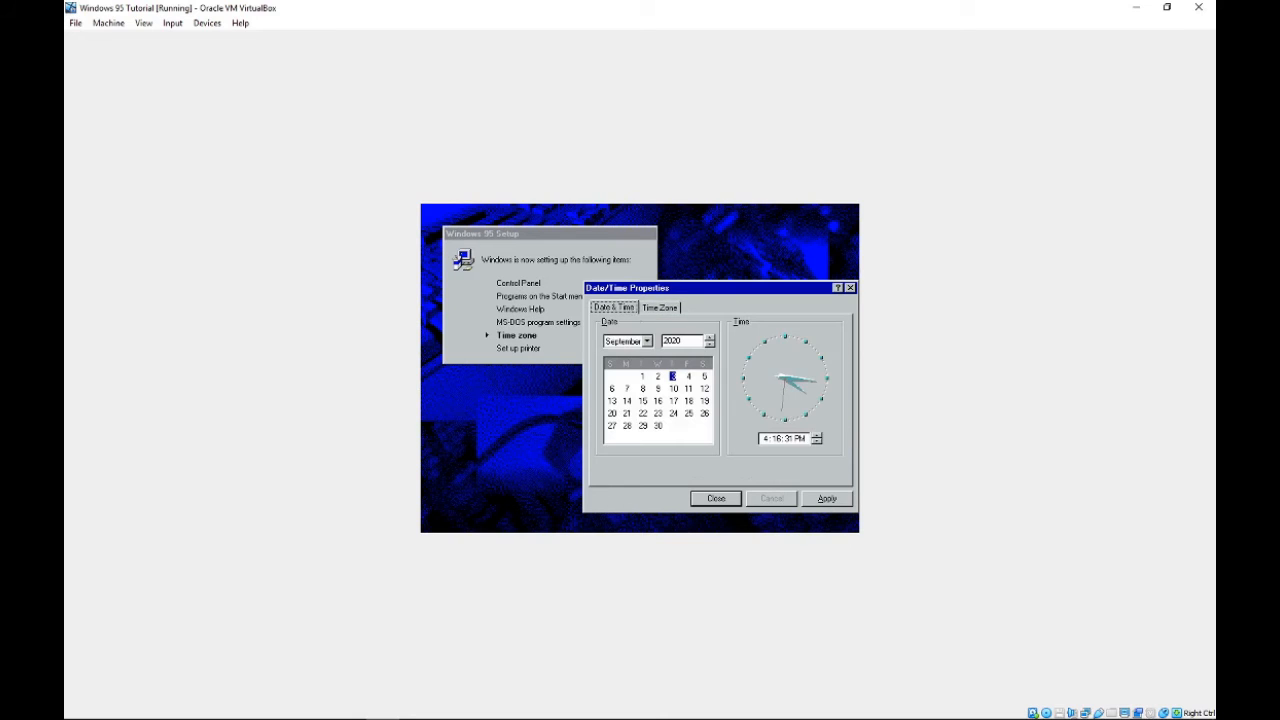
pyautogui.click(709, 344)
pyautogui.click(709, 344)
pyautogui.click(709, 344)
pyautogui.click(709, 344)
pyautogui.click(709, 344)
pyautogui.click(709, 345)
pyautogui.click(709, 345)
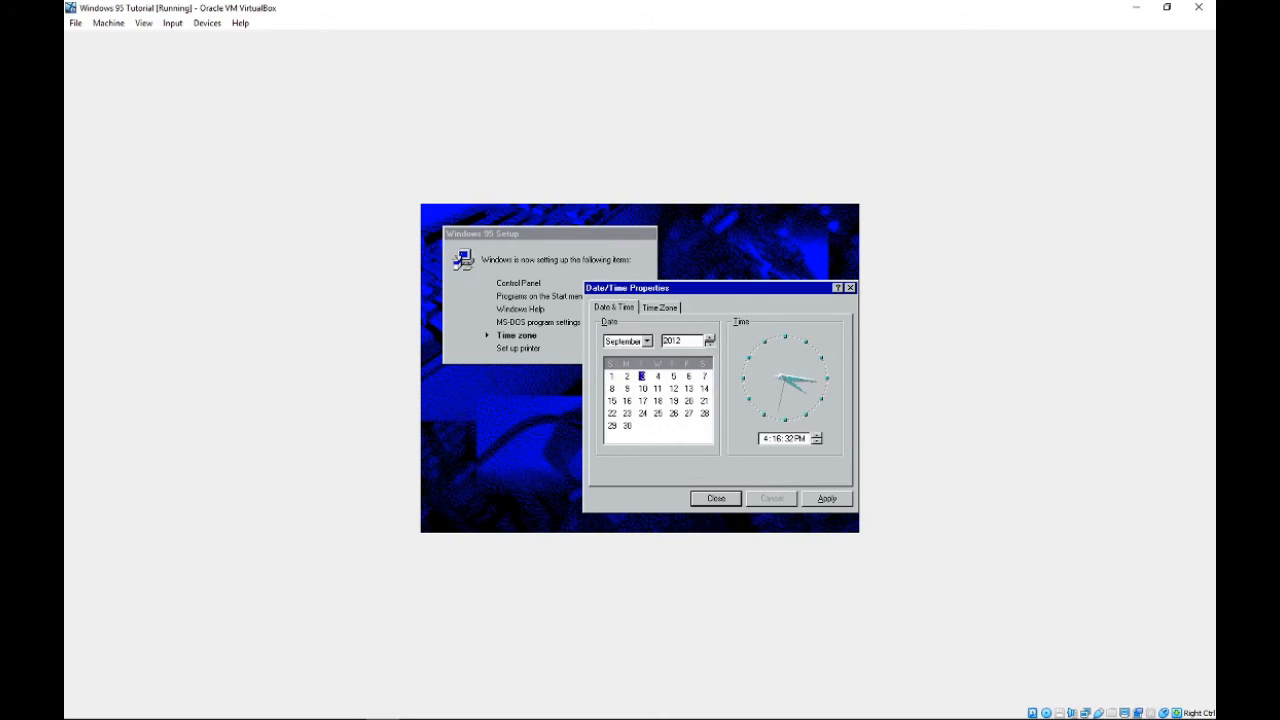
pyautogui.click(709, 345)
pyautogui.click(709, 345)
pyautogui.click(709, 345)
pyautogui.click(709, 345)
pyautogui.click(709, 345)
pyautogui.click(709, 345)
pyautogui.click(709, 345)
pyautogui.click(709, 345)
pyautogui.click(709, 345)
pyautogui.click(709, 345)
pyautogui.click(709, 345)
pyautogui.click(709, 345)
pyautogui.click(709, 345)
pyautogui.click(709, 345)
pyautogui.click(709, 345)
pyautogui.click(709, 345)
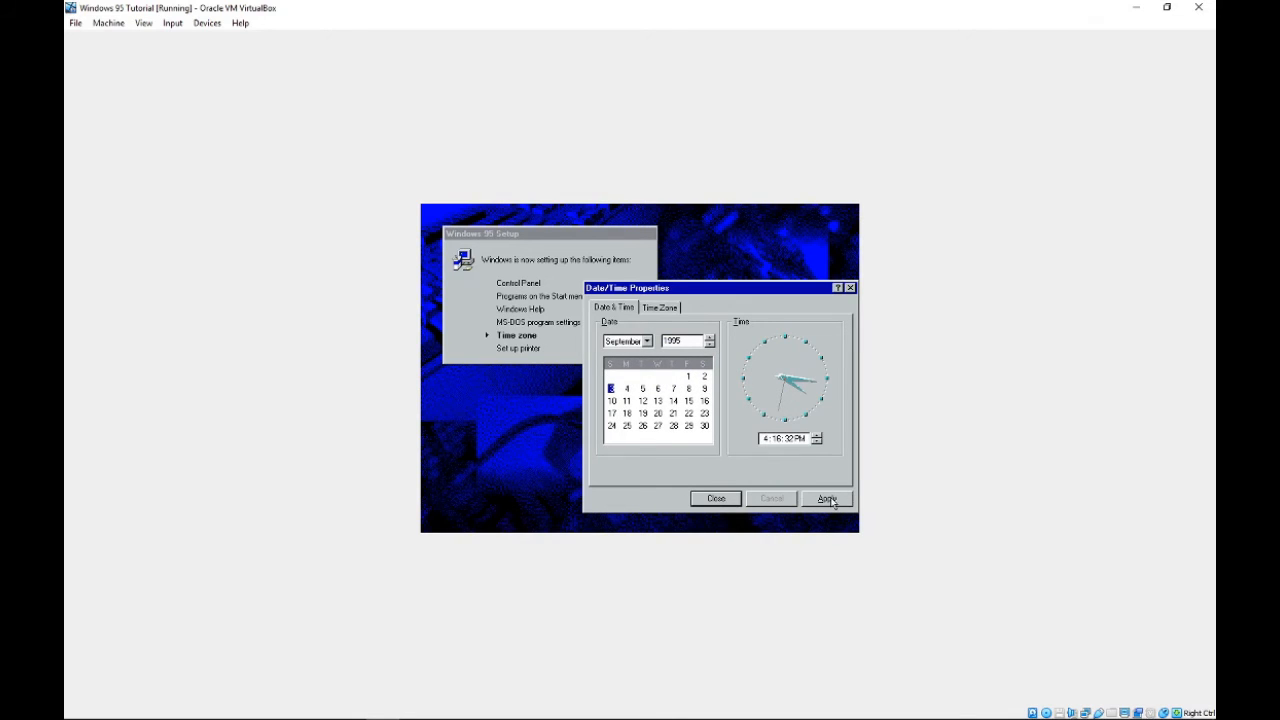
pyautogui.click(836, 502)
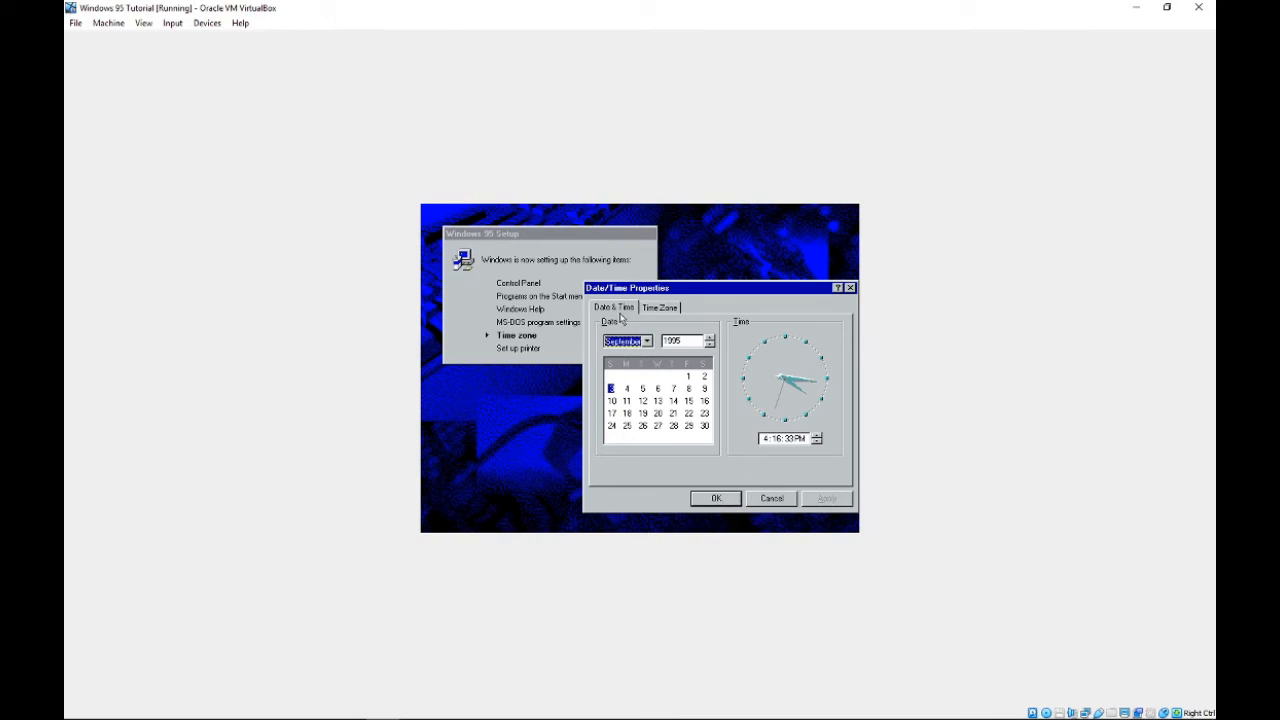
pyautogui.click(663, 307)
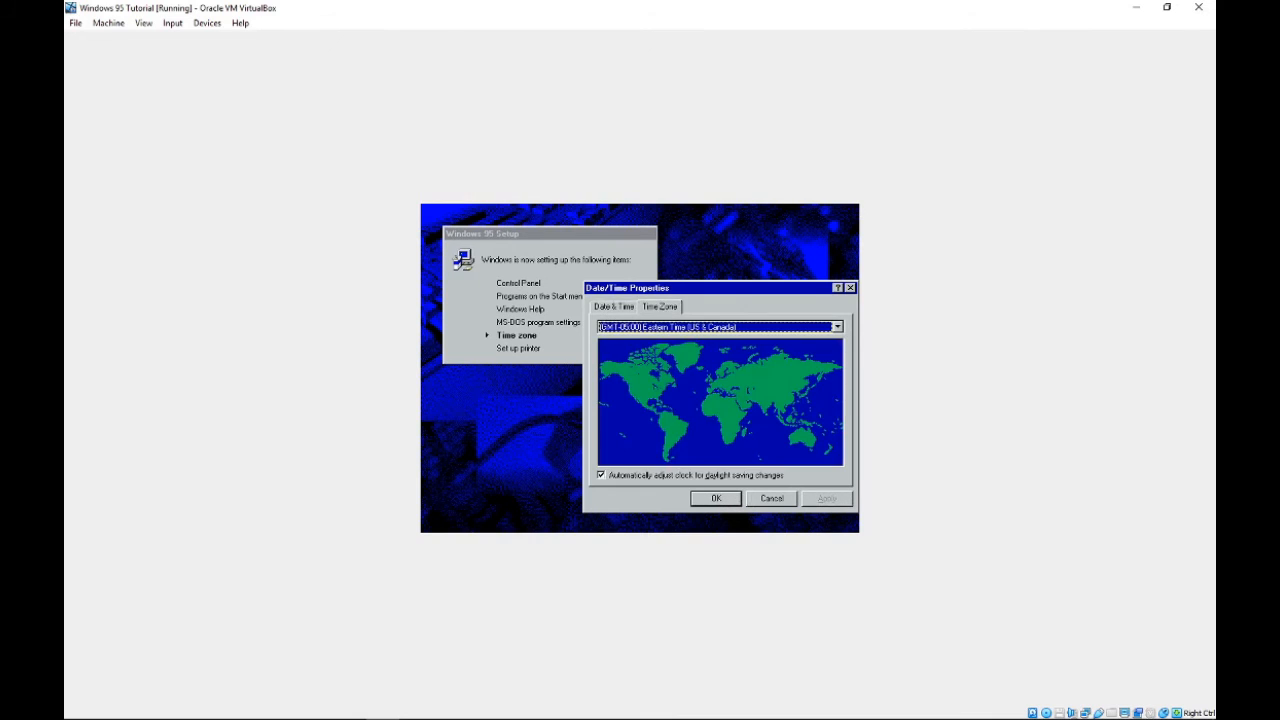
pyautogui.click(718, 499)
pyautogui.click(727, 498)
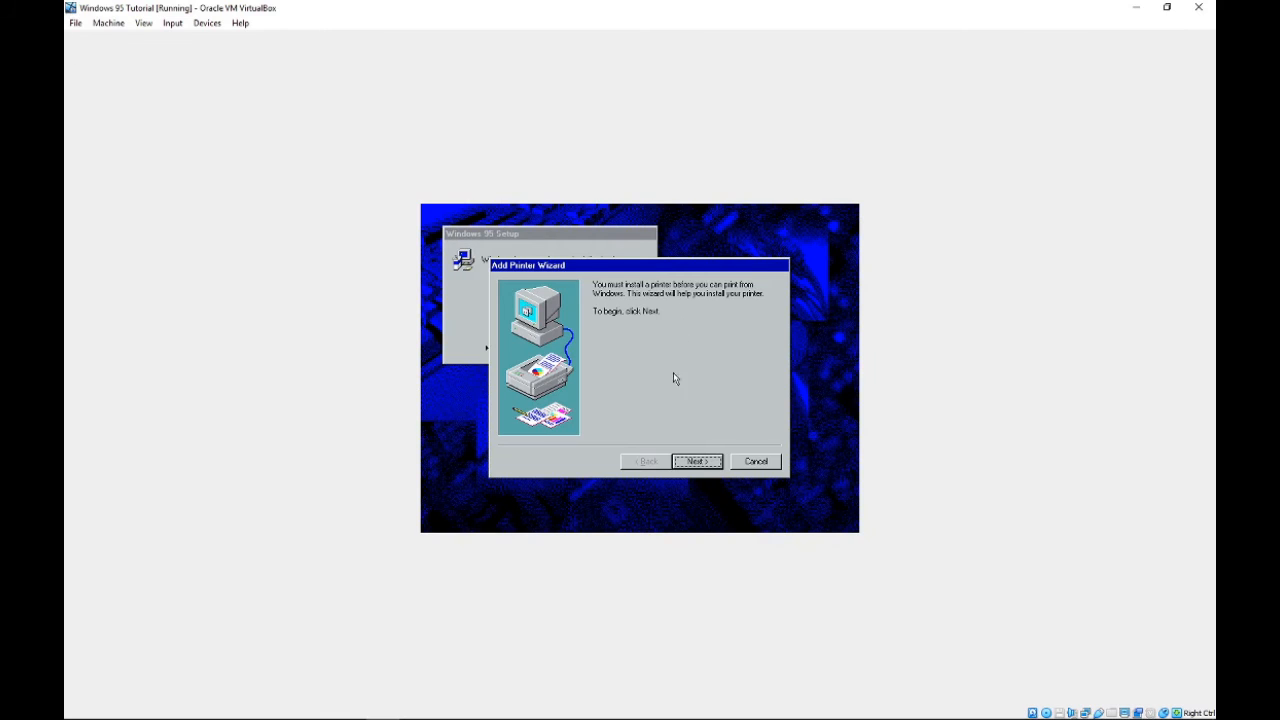
# Step: Skip installing a printer and restart the computer to complete Windows 95 Setup
pyautogui.click(760, 465)
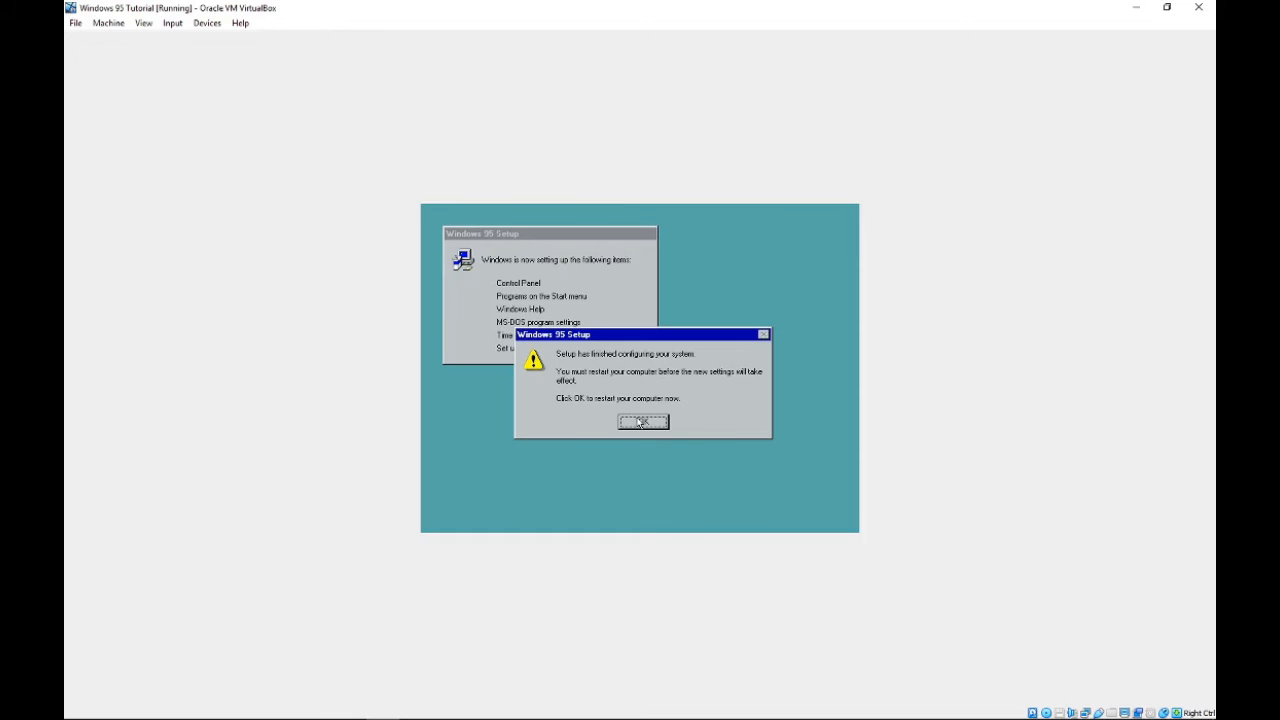
pyautogui.click(640, 422)
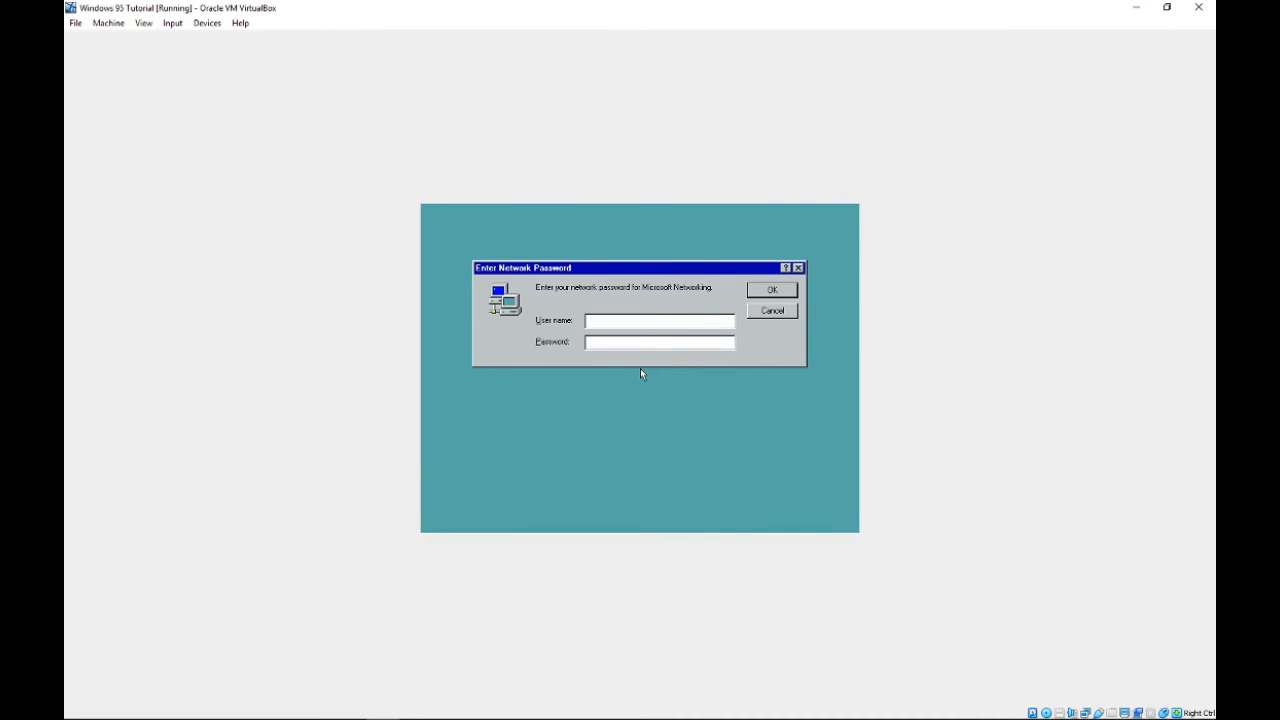
# Step: Log on to Microsoft Networking with a user name and the network password
pyautogui.write('Havoc')
pyautogui.click(700, 344)
pyautogui.write('*****')
pyautogui.press('BackSpace')
pyautogui.press('BackSpace')
pyautogui.press('BackSpace')
pyautogui.press('BackSpace')
pyautogui.press('BackSpace')
pyautogui.write('*****')
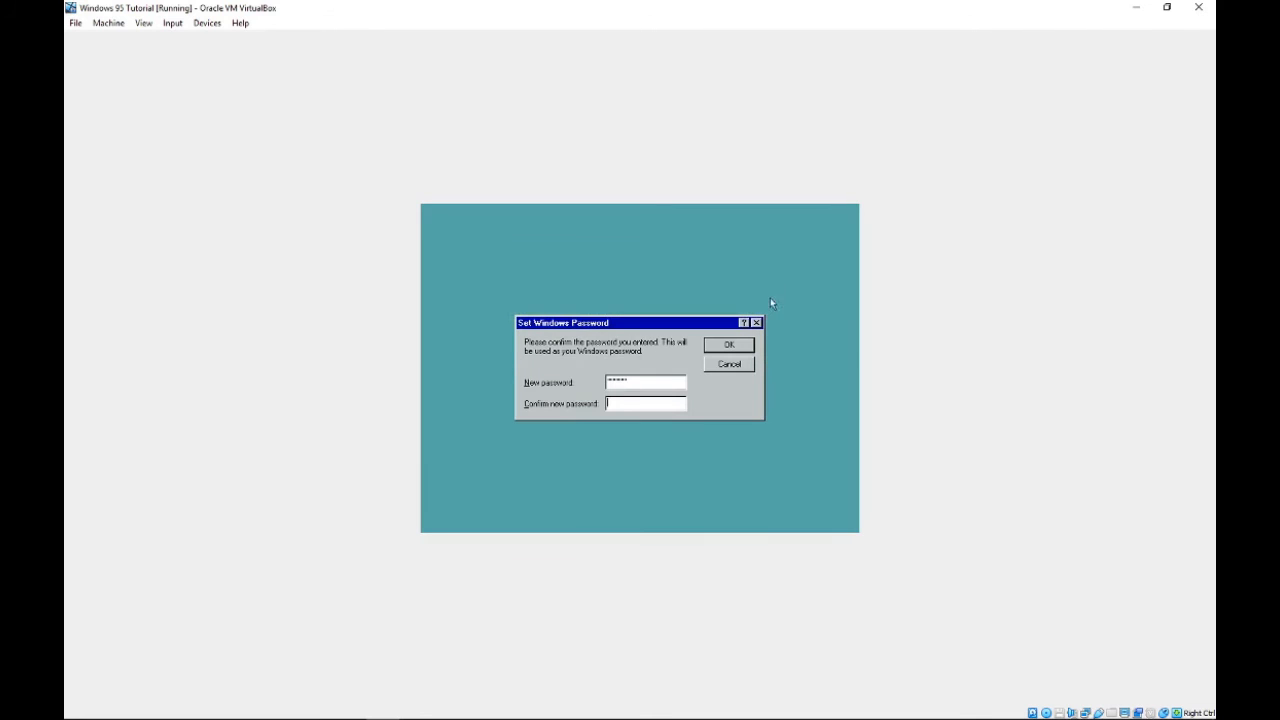
pyautogui.click(772, 290)
# Step: Confirm the new Windows password and dismiss the Windows 95 welcome window
pyautogui.write('*****')
pyautogui.click(740, 346)
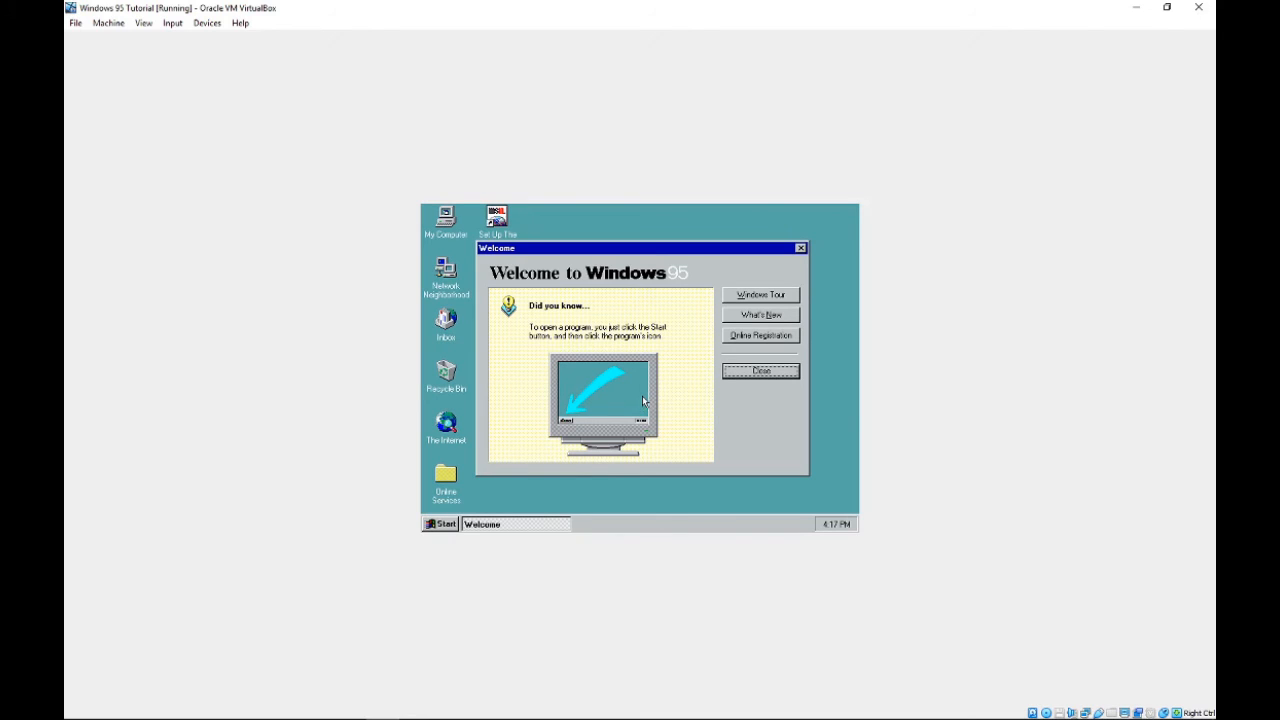
pyautogui.click(774, 373)
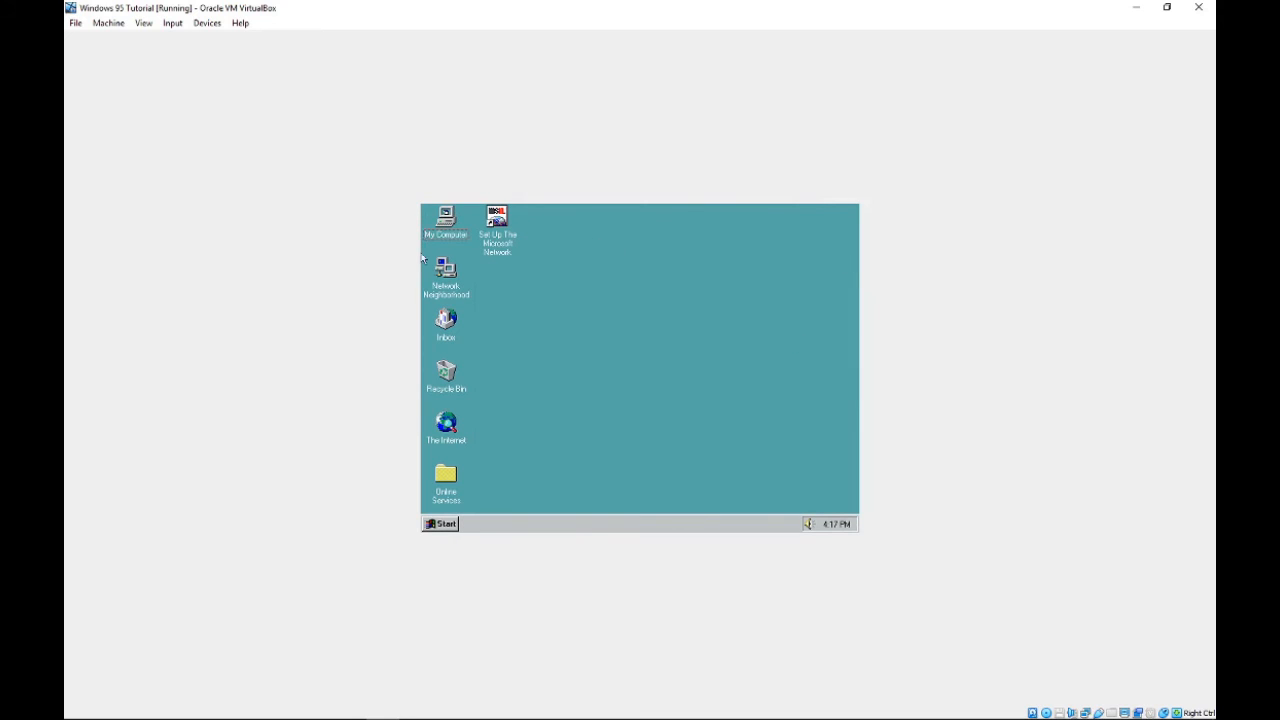
# Step: Look at the drives and folders in My Computer and close its window
pyautogui.doubleClick(456, 229)
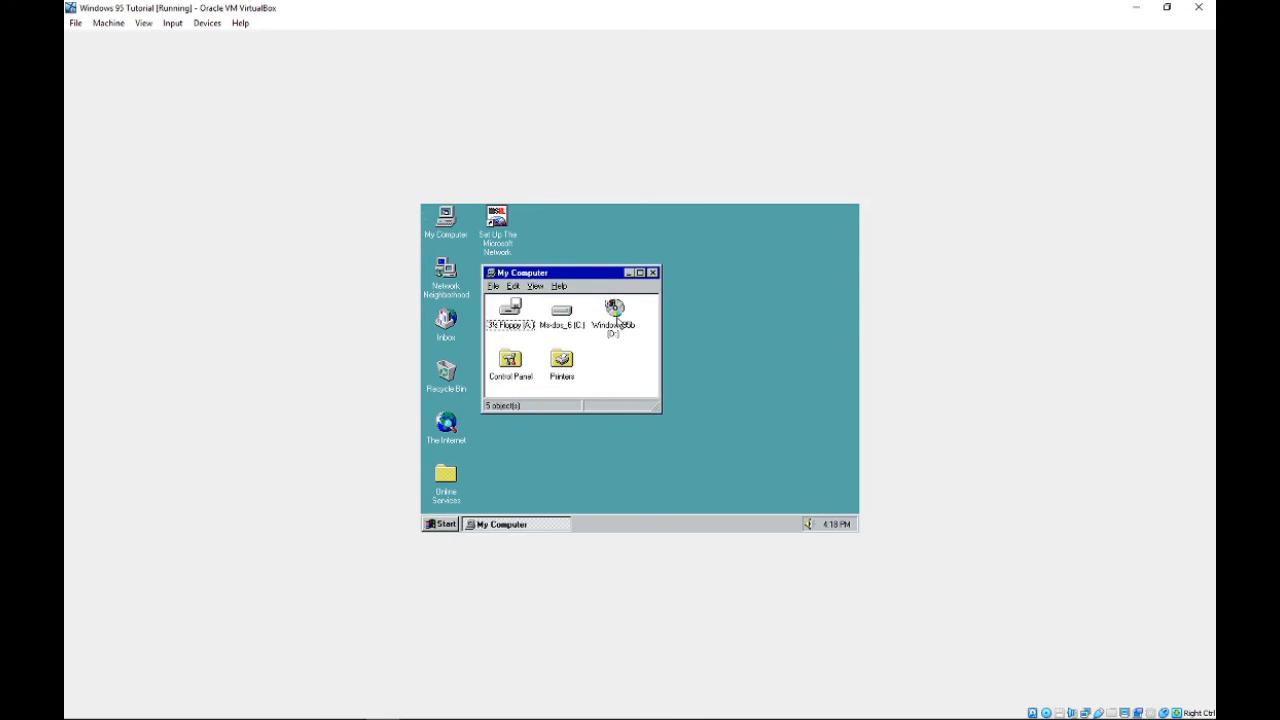
pyautogui.click(652, 272)
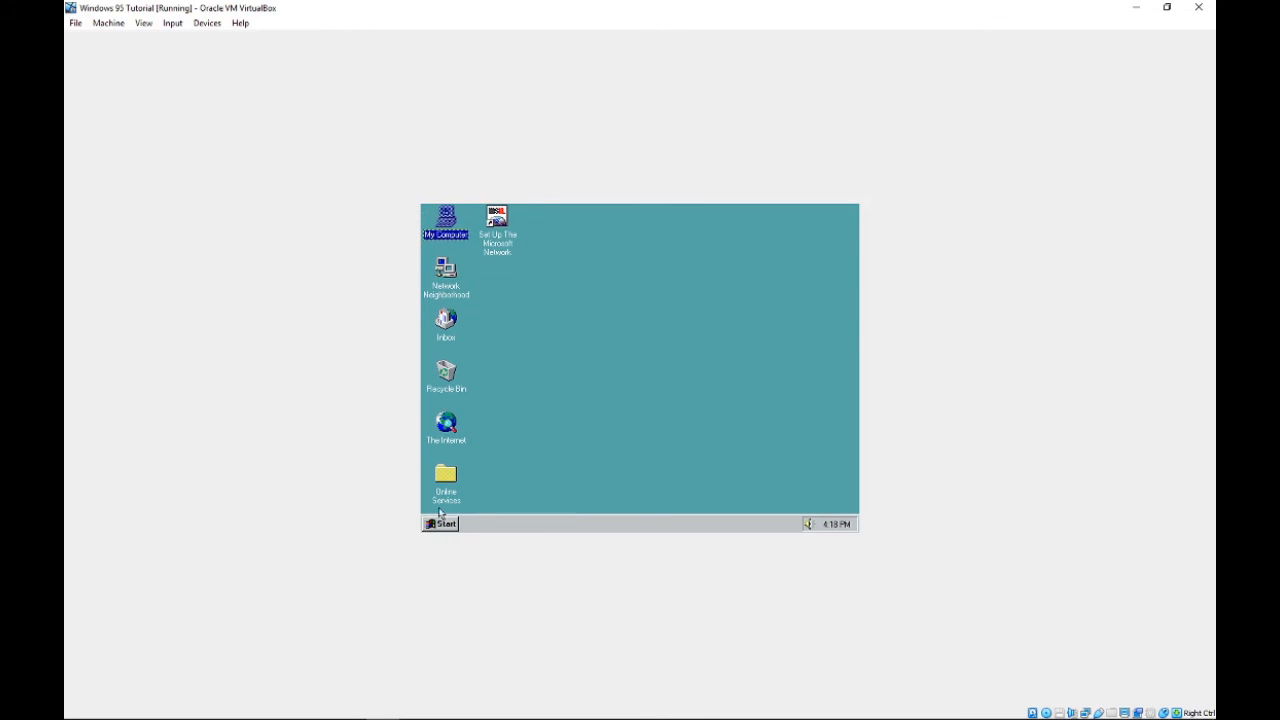
pyautogui.click(498, 489)
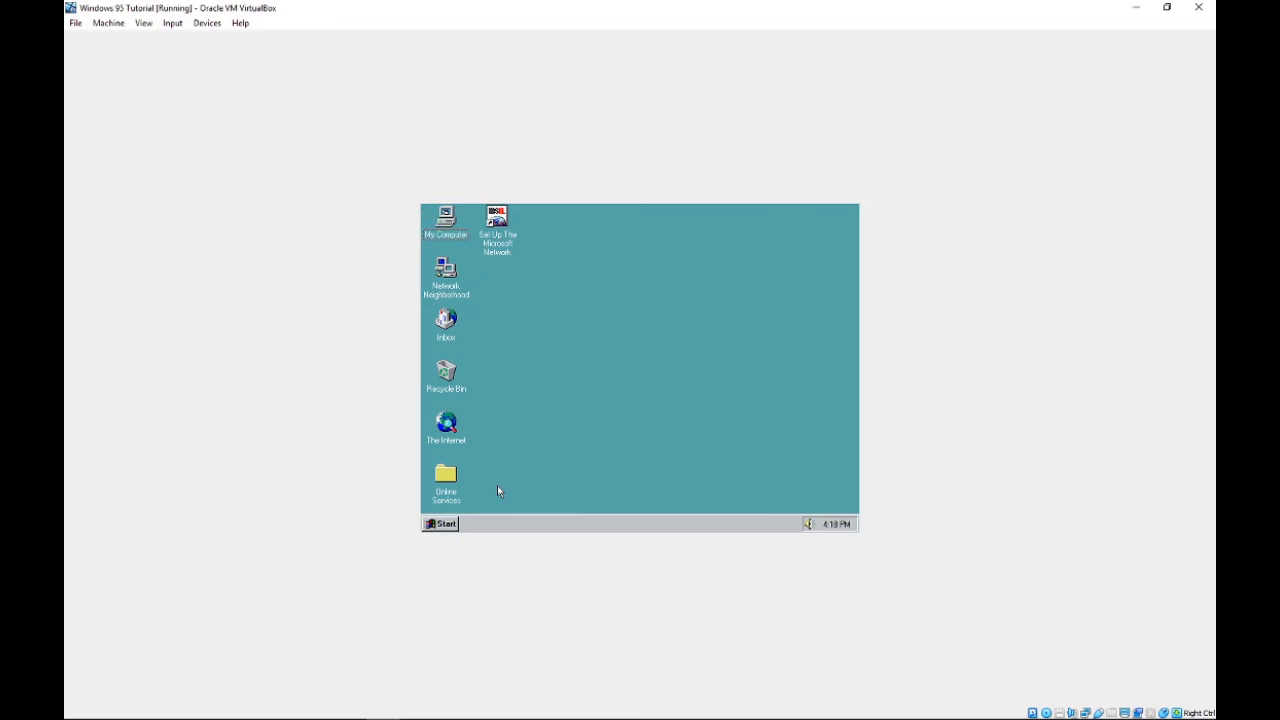
# Step: Open the MS-DOS Prompt from the installed programs and maximize its window
pyautogui.click(455, 522)
pyautogui.click(522, 354)
pyautogui.click(442, 523)
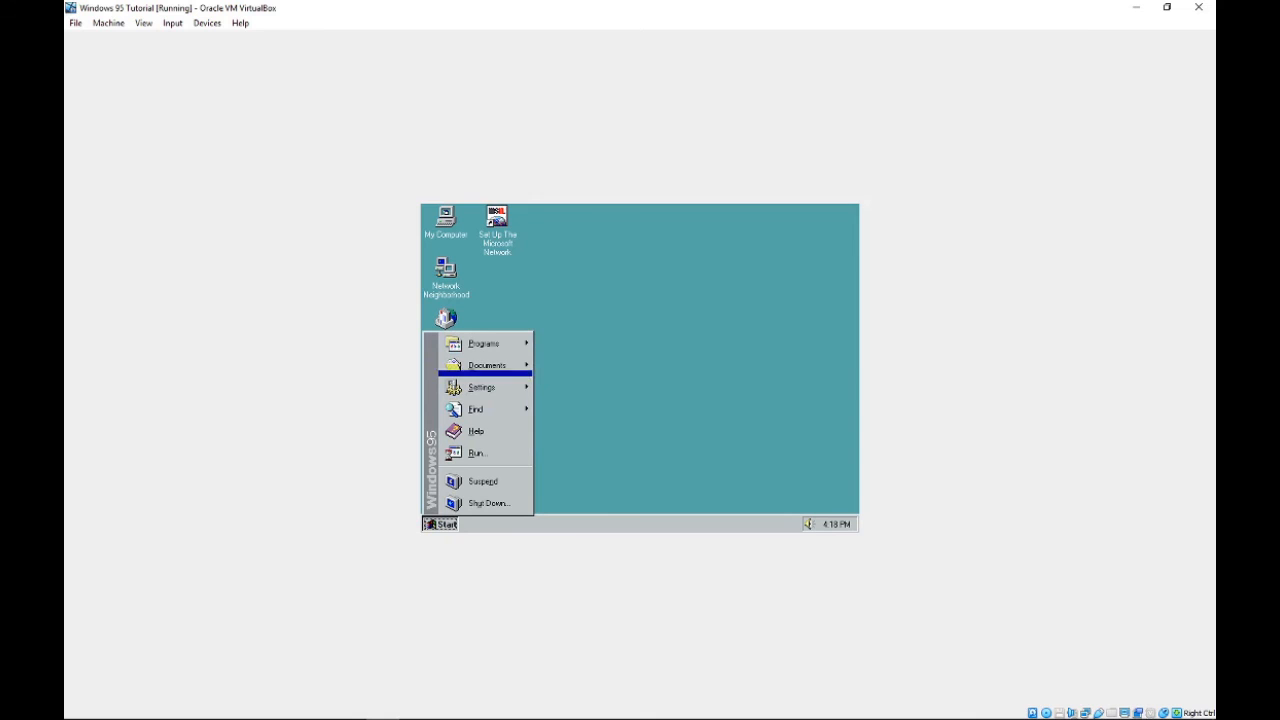
pyautogui.moveTo(530, 353)
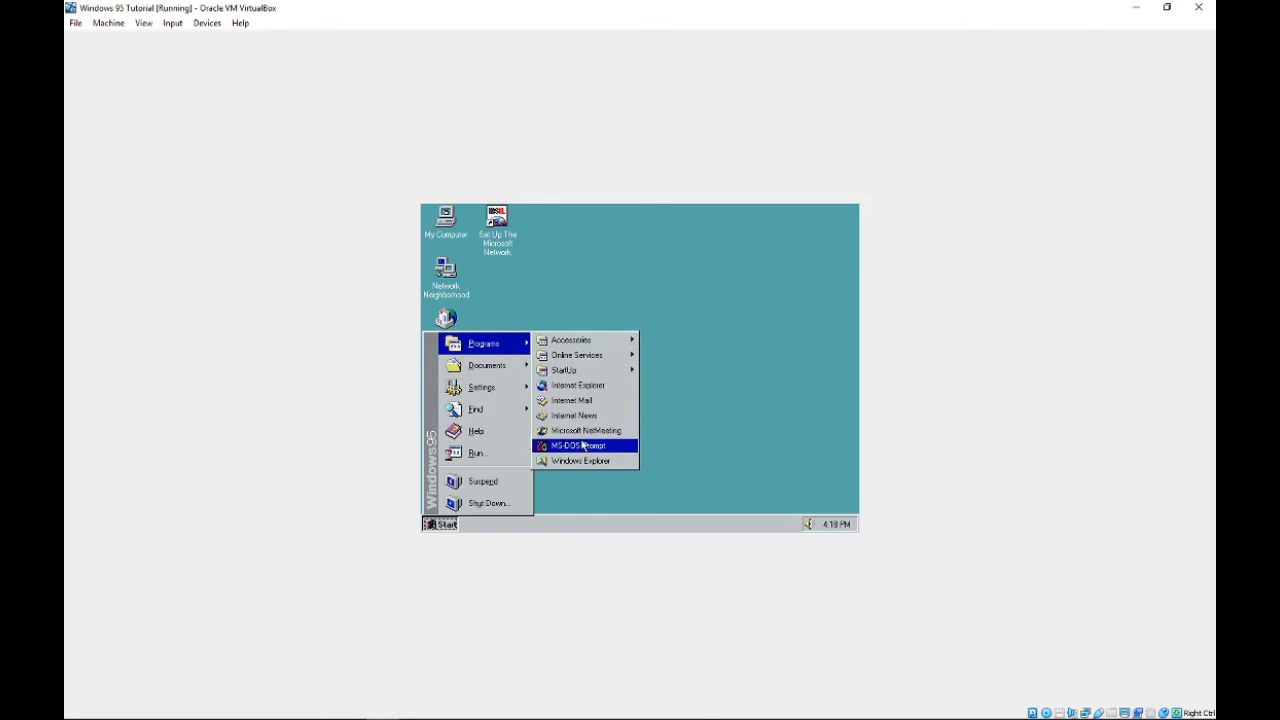
pyautogui.click(581, 442)
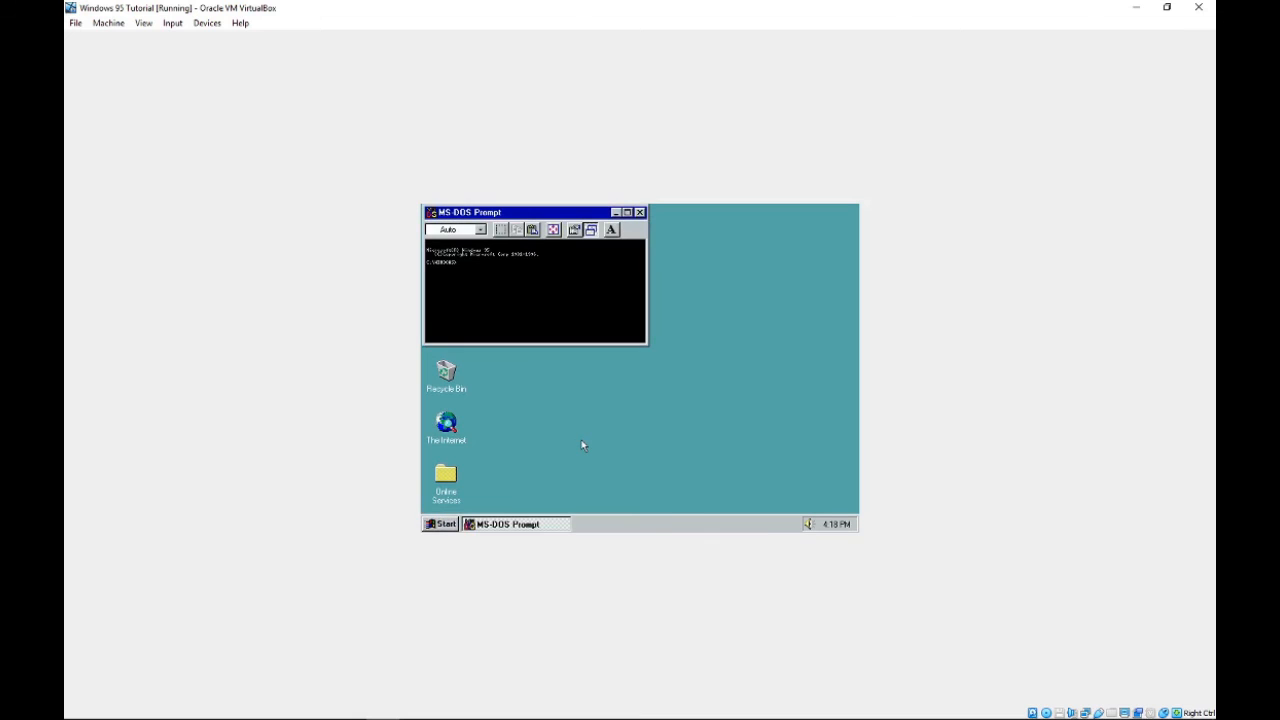
pyautogui.click(627, 212)
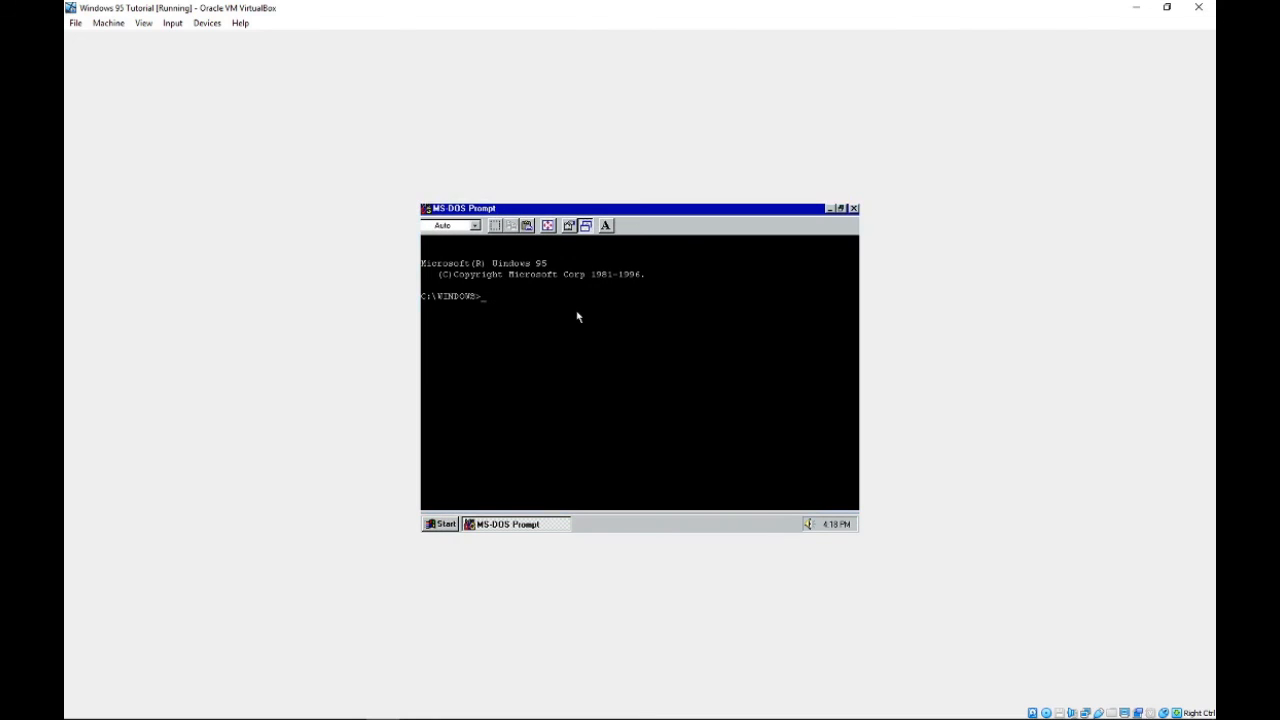
# Step: Delete all files in C:\WINDOWS with del *, confirm with y and close the MS-DOS Prompt
pyautogui.write('dek ')
pyautogui.write('*')
pyautogui.press('Return')
pyautogui.write('y')
pyautogui.press('Return')
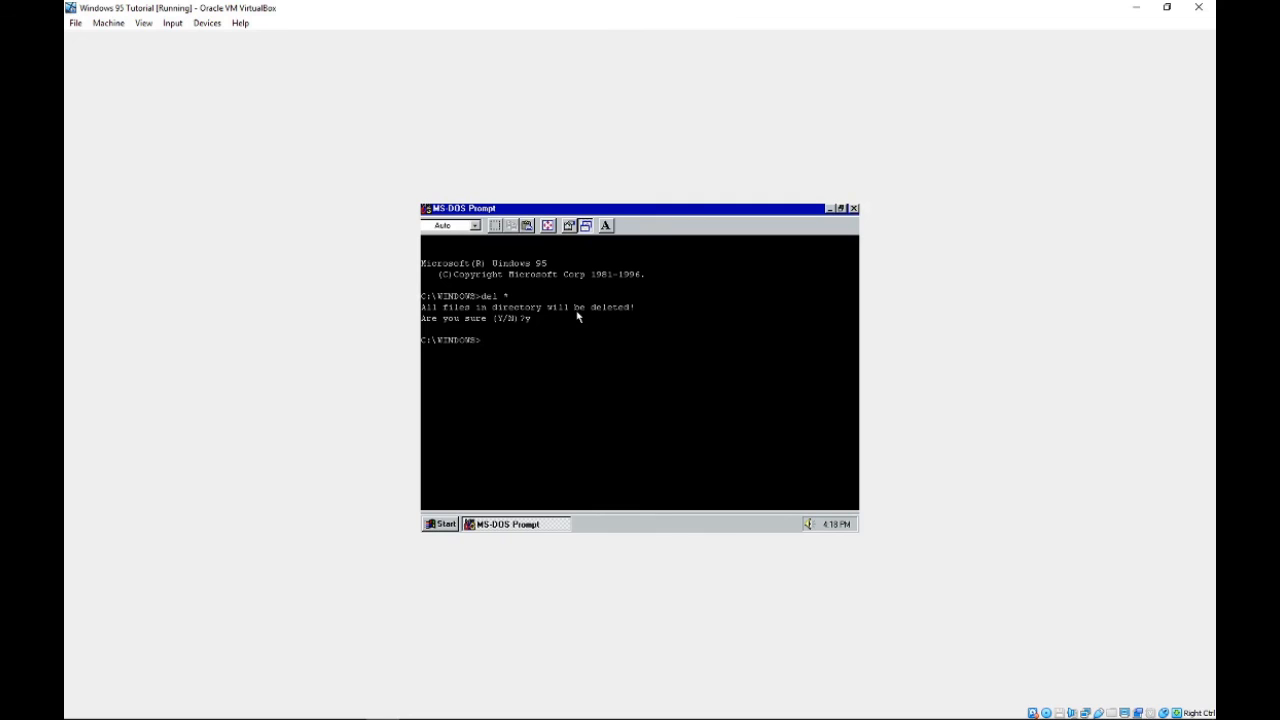
pyautogui.press('Return')
pyautogui.press('Return')
pyautogui.press('Return')
pyautogui.press('Return')
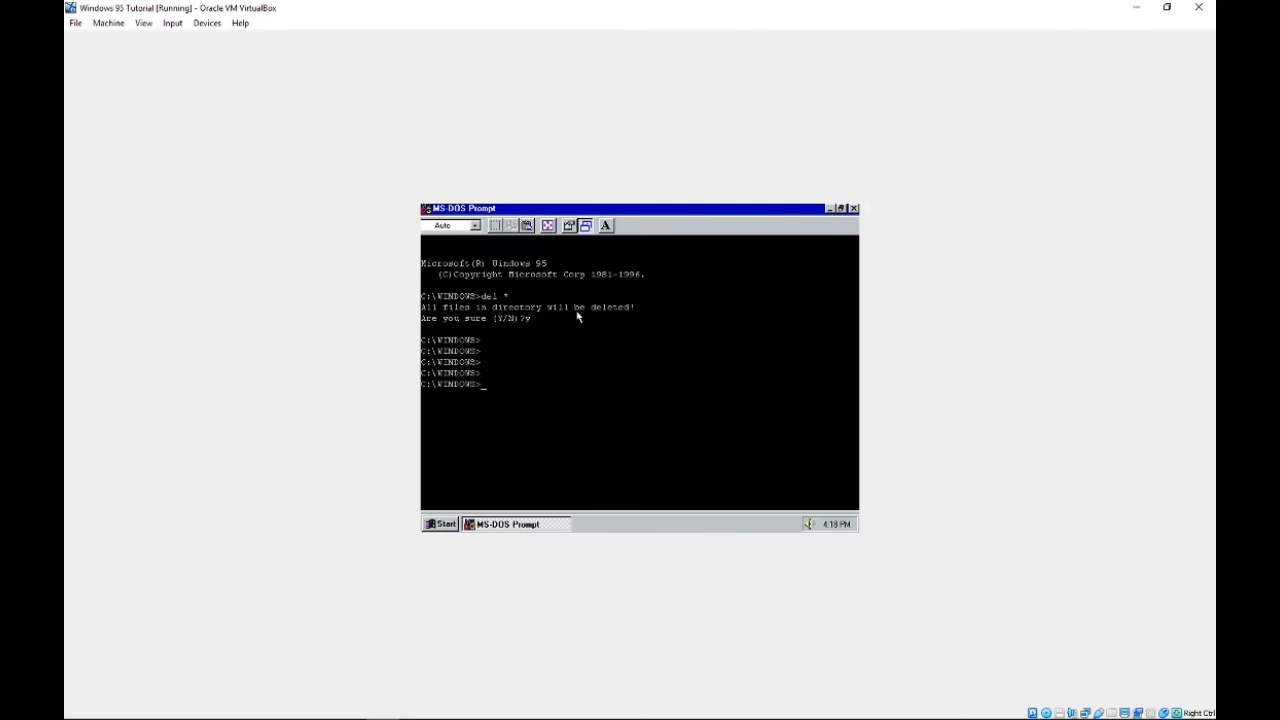
pyautogui.click(853, 208)
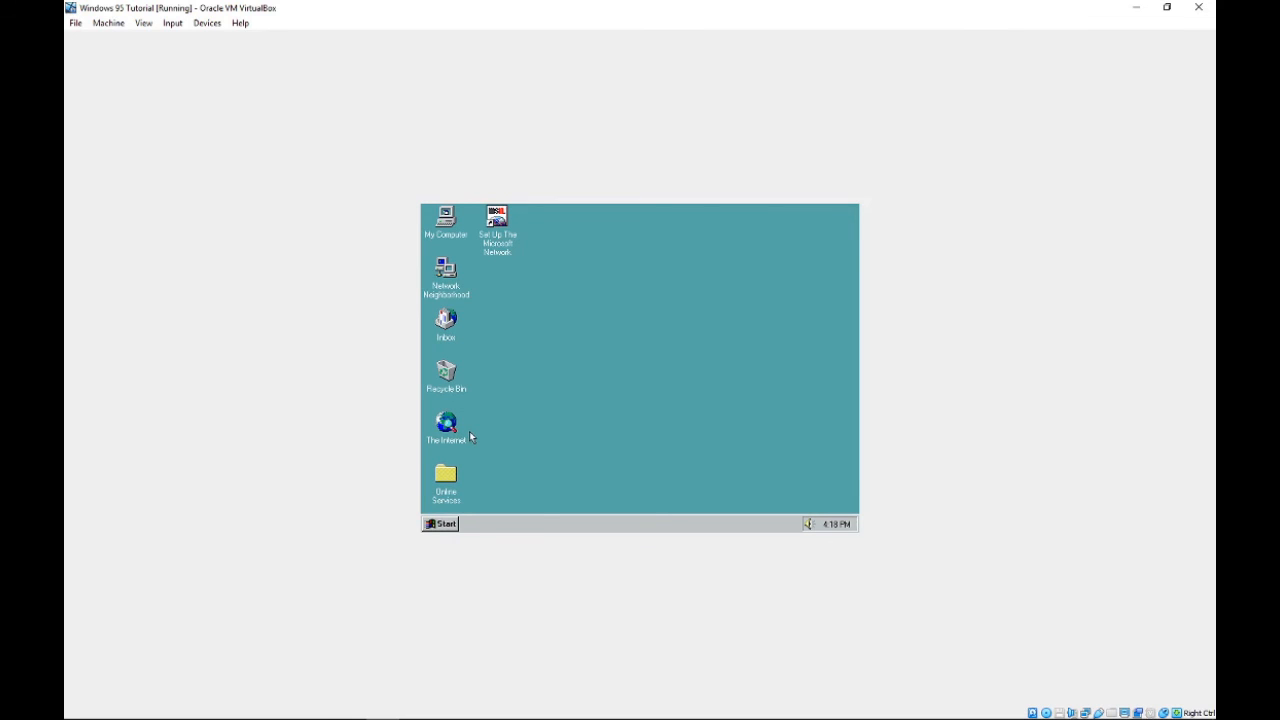
# Step: Reset the Windows 95 Tutorial virtual machine
pyautogui.hotkey('ctrl', 'r')
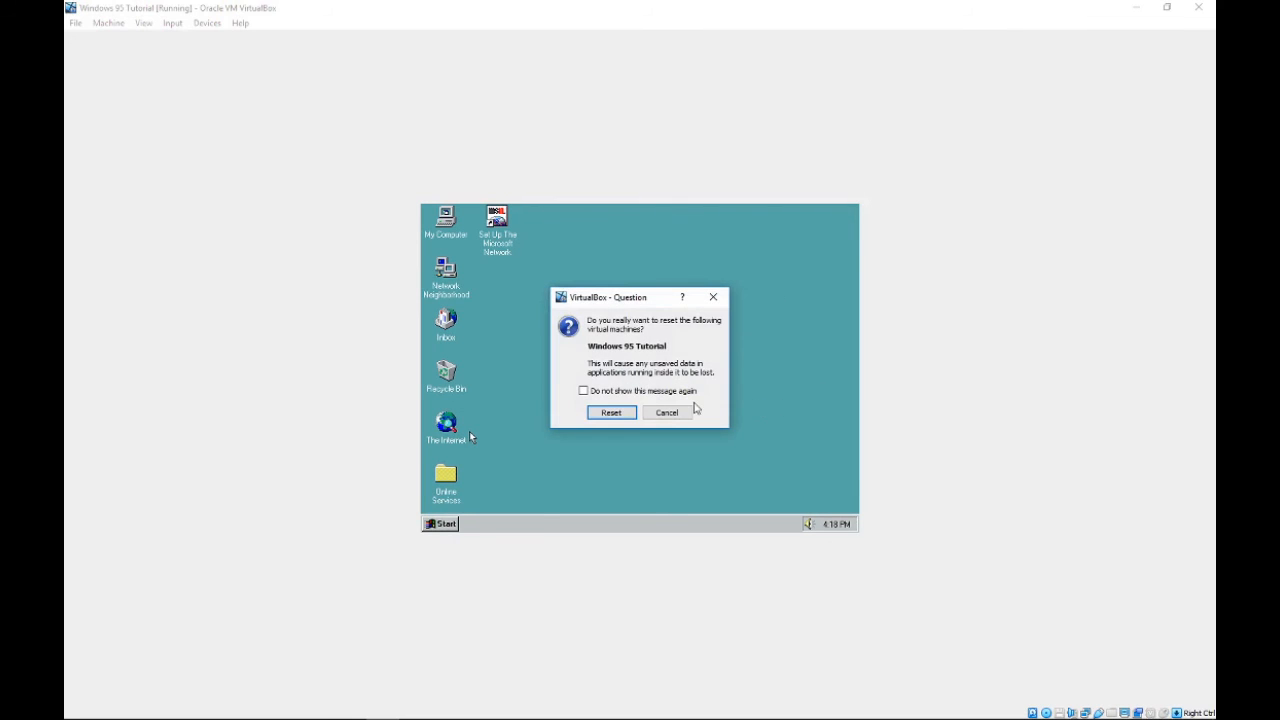
pyautogui.click(618, 413)
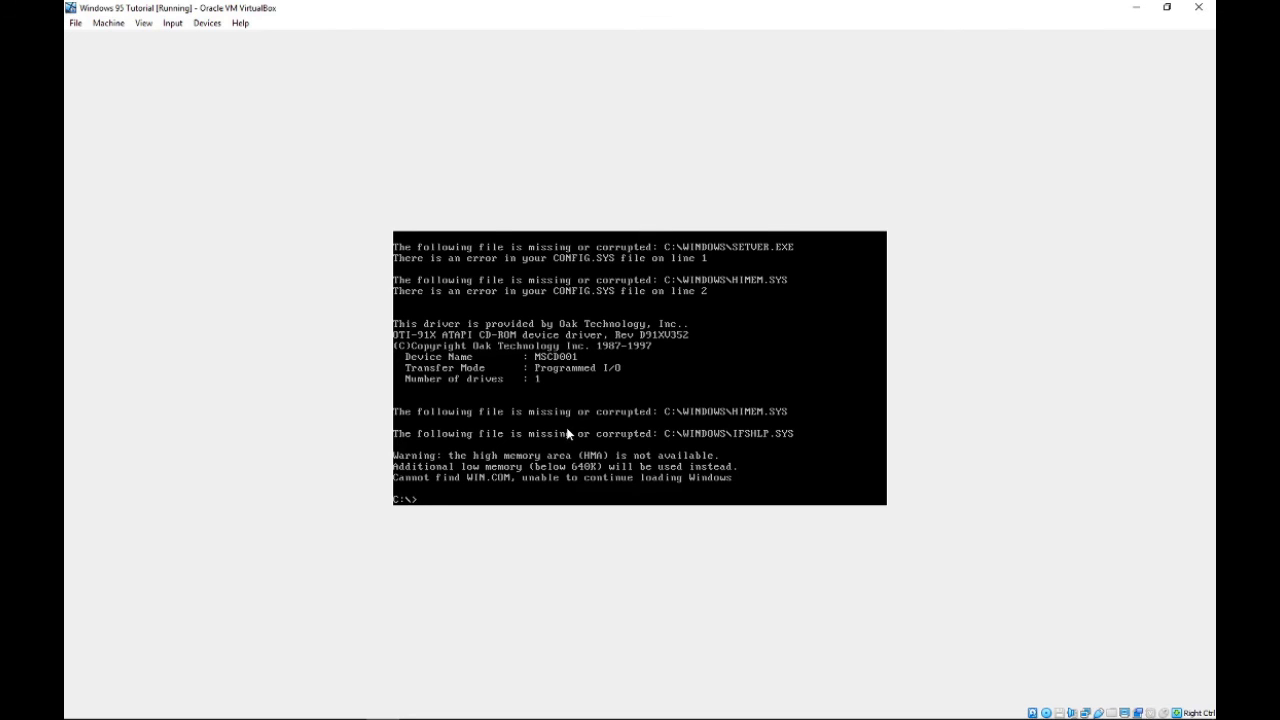
pyautogui.press('Return')
pyautogui.press('Return')
pyautogui.press('Return')
pyautogui.press('Return')
pyautogui.press('Return')
pyautogui.press('Return')
pyautogui.press('Return')
pyautogui.press('Return')
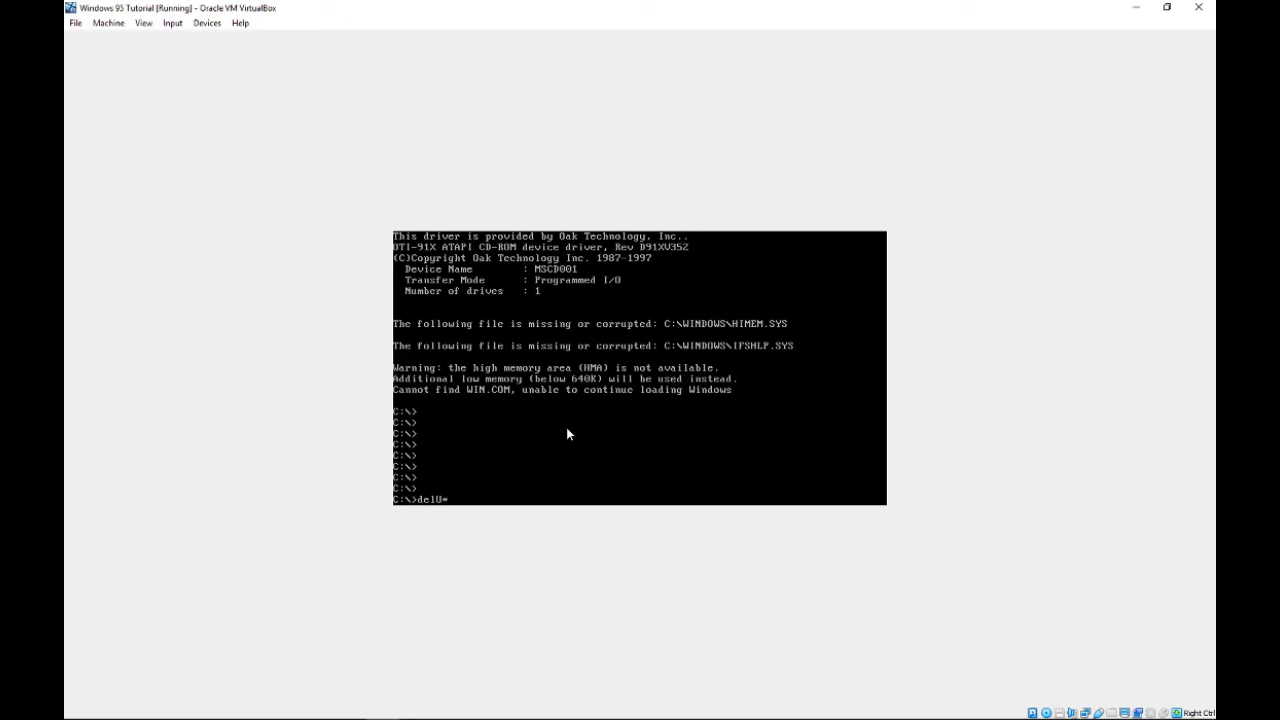
# Step: Try to delete all files in the root of drive C: with del *
pyautogui.write('del *')
pyautogui.press('Return')
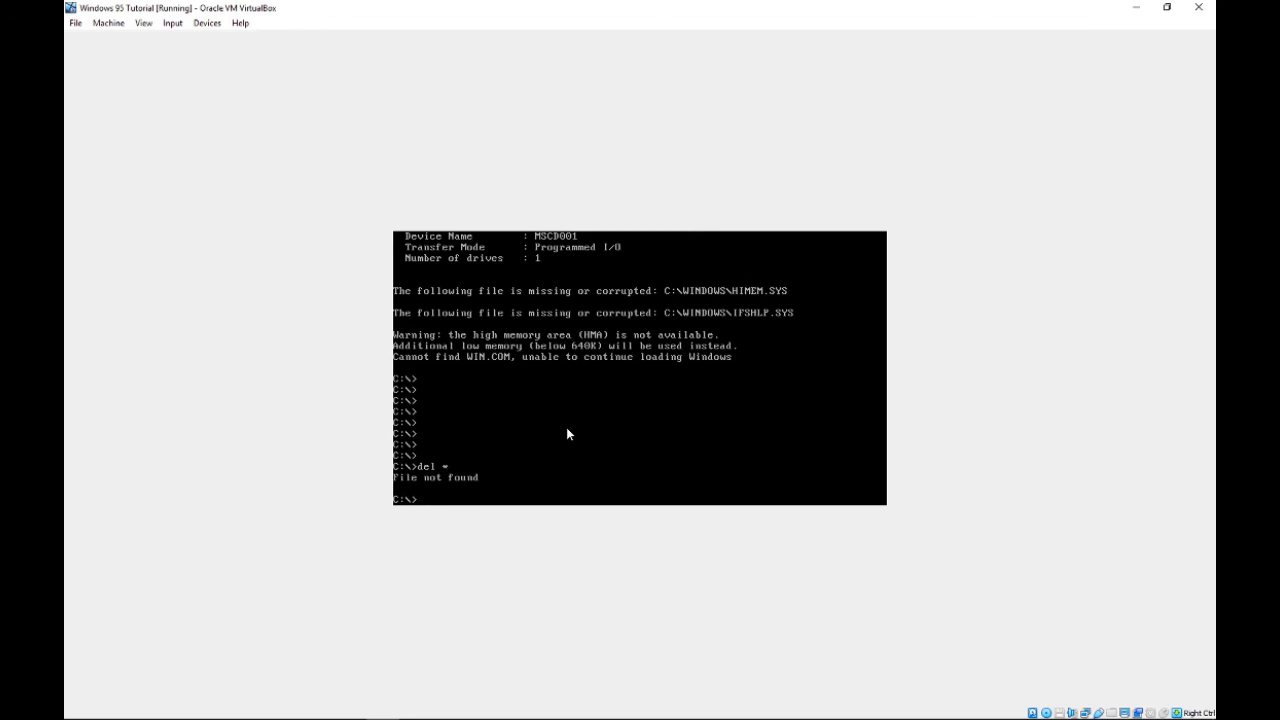